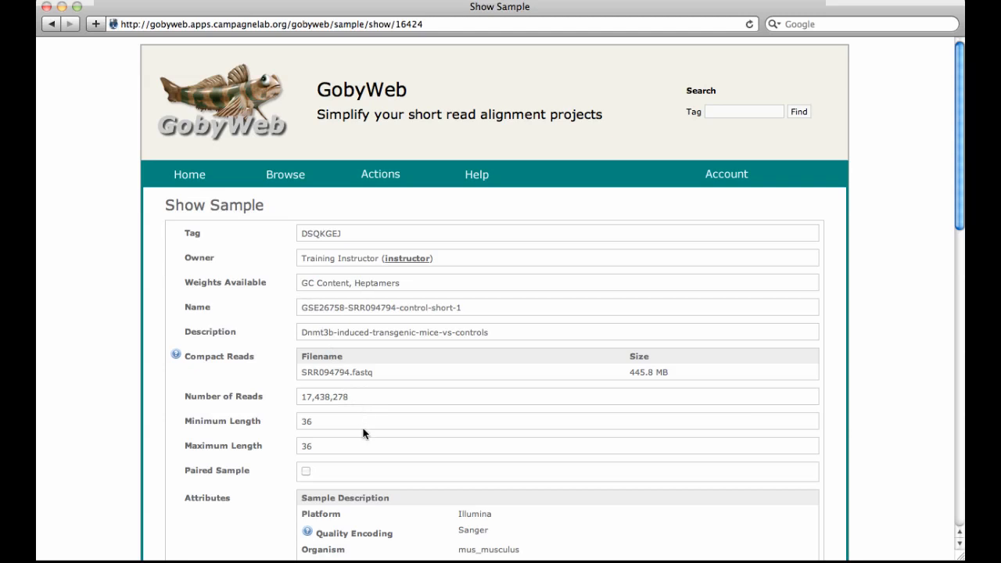
# - Examine the sample's read details, RRBS protocol, bisulfite attribute, base quality chart, alignment readiness and status history
pyautogui.scroll(-2, 364, 432)
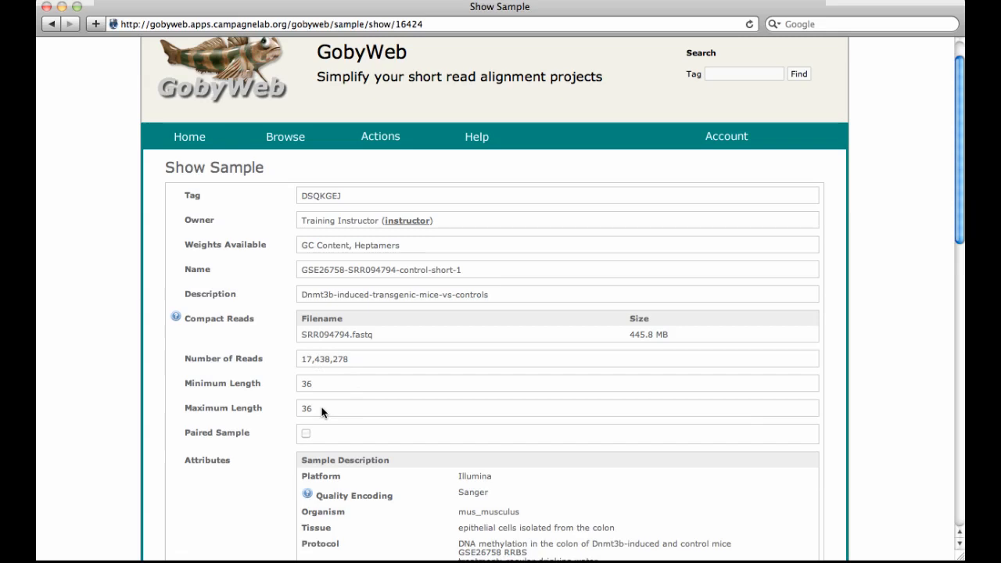
pyautogui.scroll(-5, 322, 412)
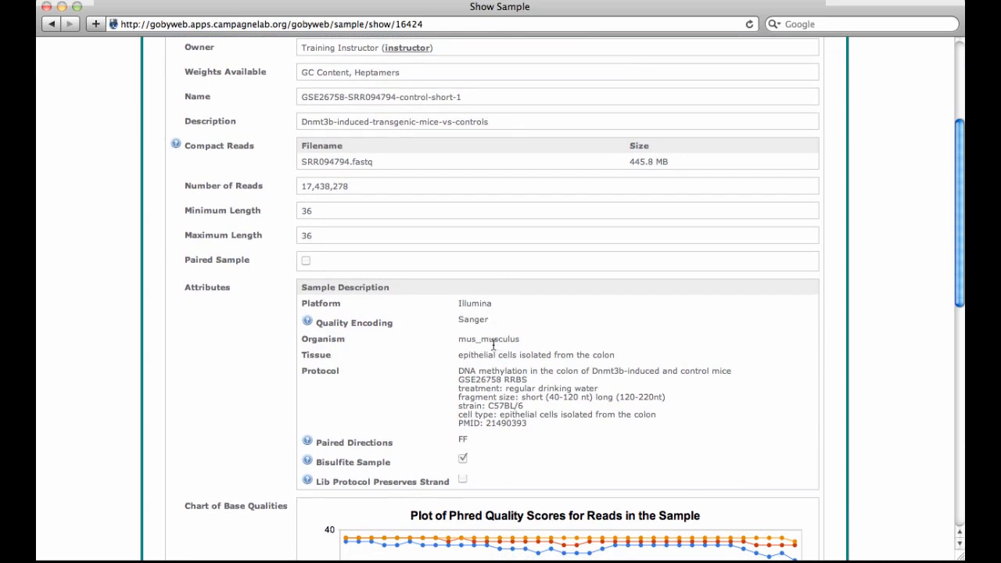
pyautogui.tripleClick(504, 381)
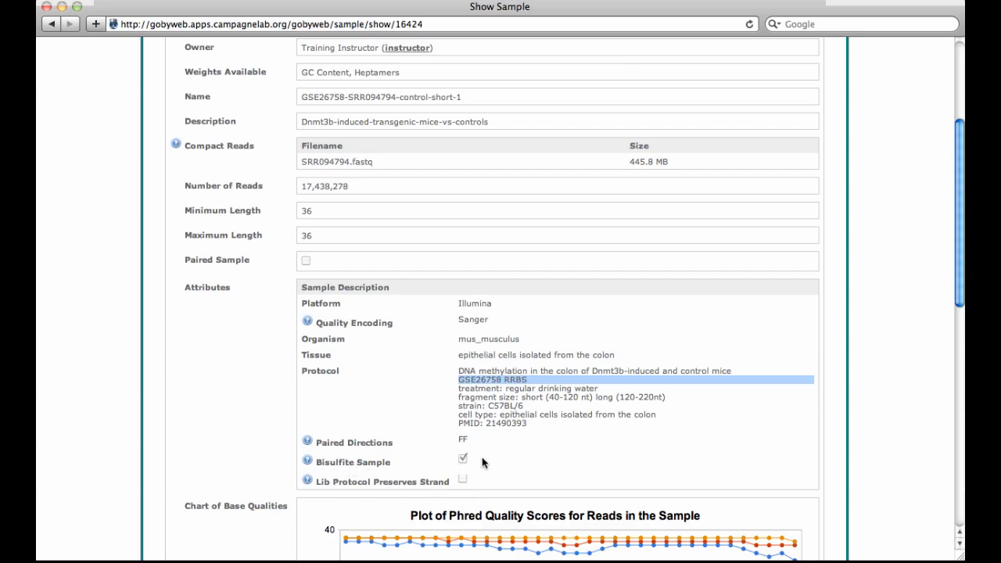
pyautogui.scroll(-10, 481, 462)
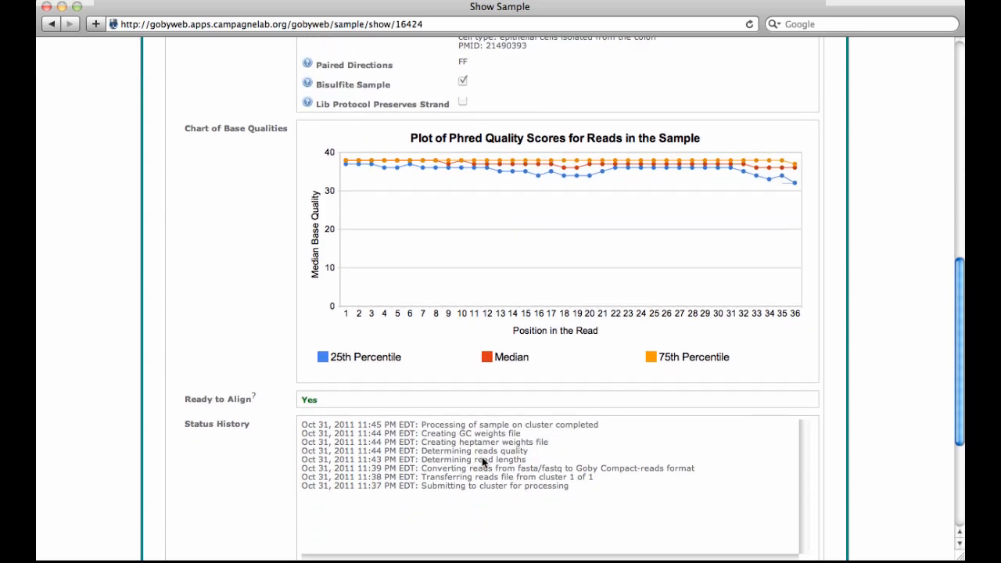
pyautogui.scroll(-3, 482, 463)
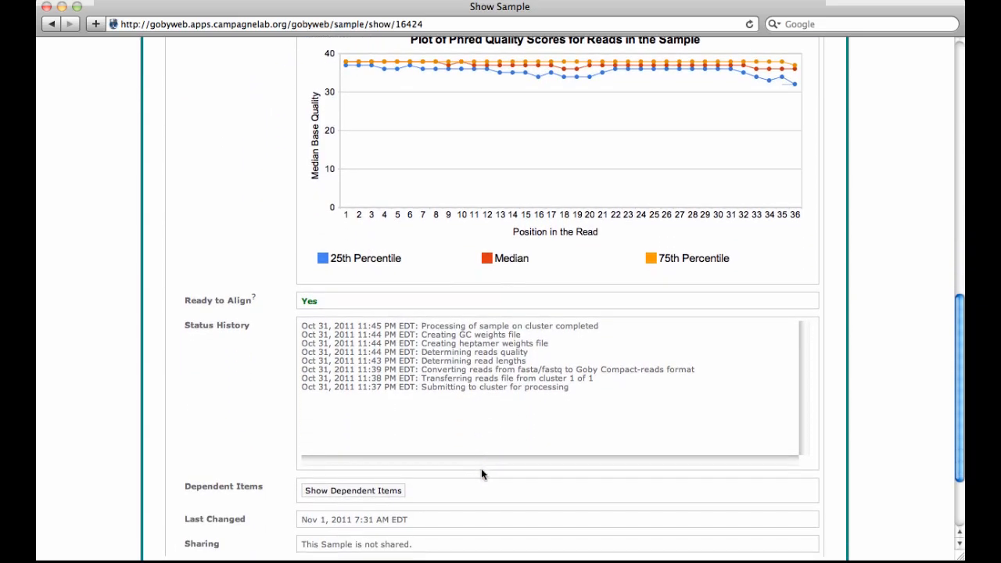
pyautogui.scroll(-4, 482, 474)
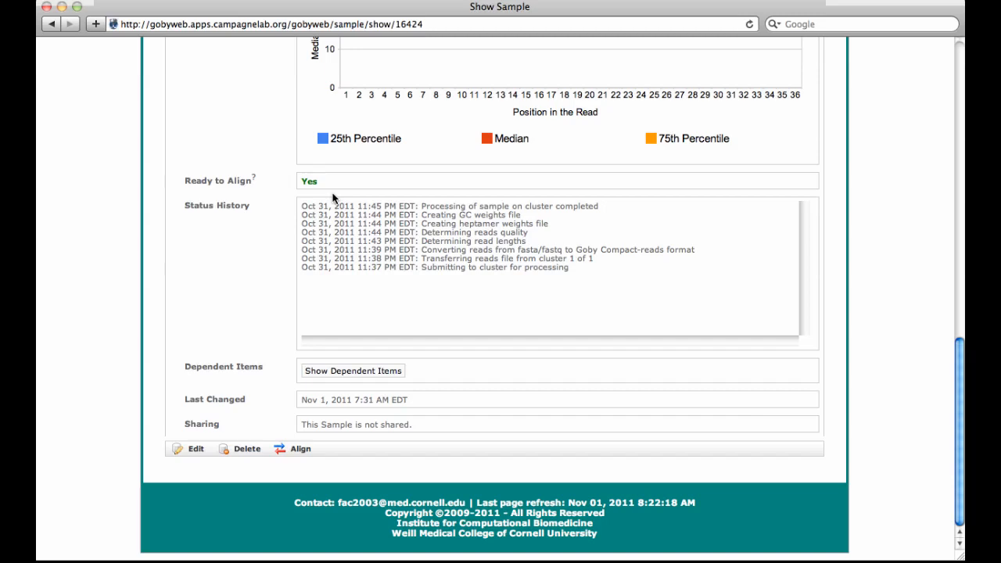
# - Start an alignment job for the sample and enter control-short as its description
pyautogui.click(290, 454)
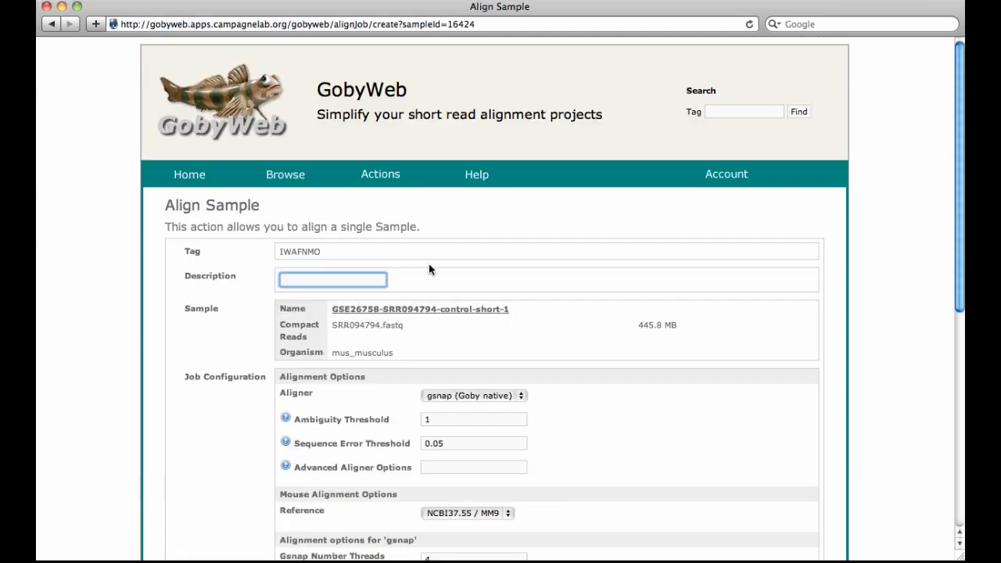
pyautogui.click(940, 248)
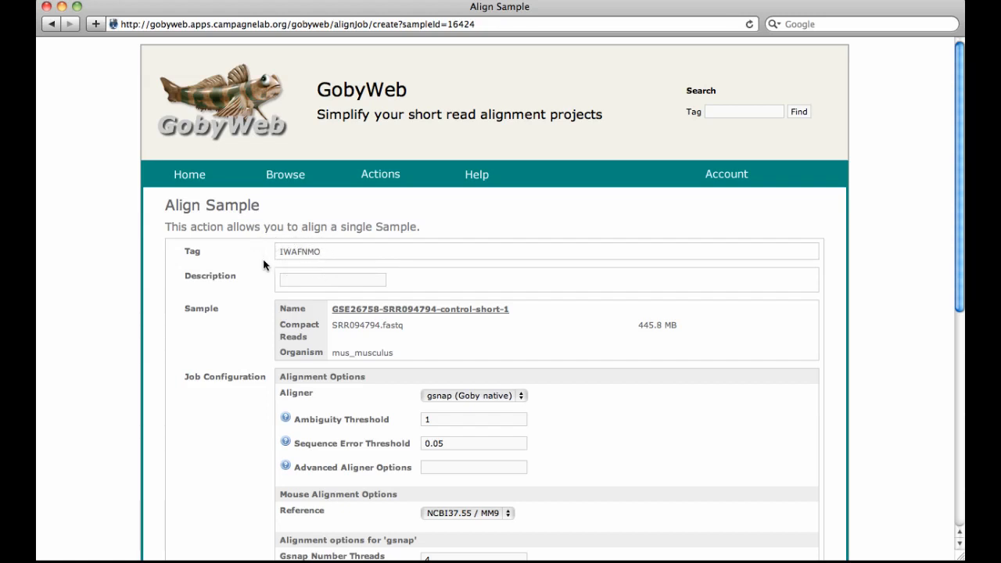
pyautogui.click(296, 283)
pyautogui.write('control')
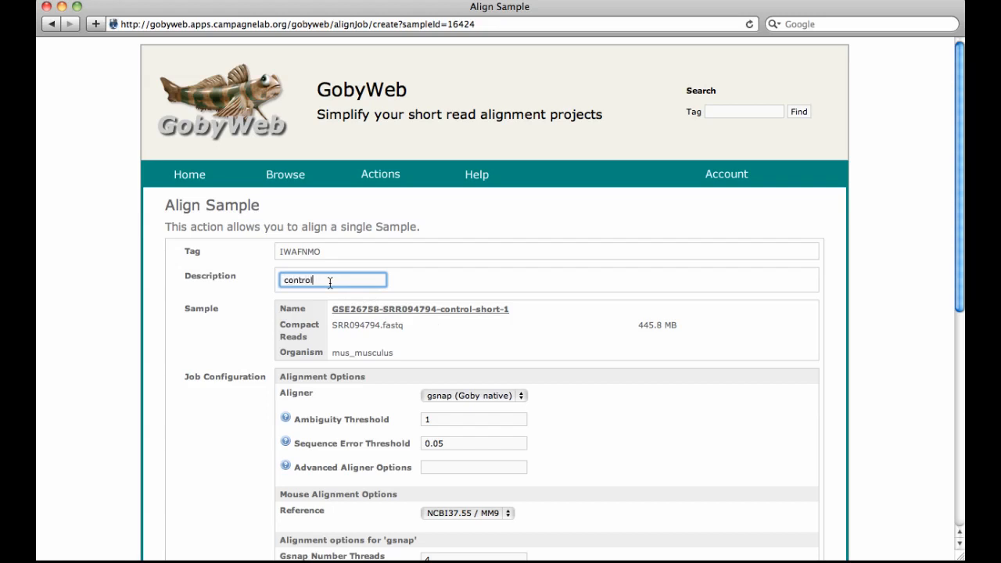
pyautogui.write('-short')
pyautogui.click(257, 332)
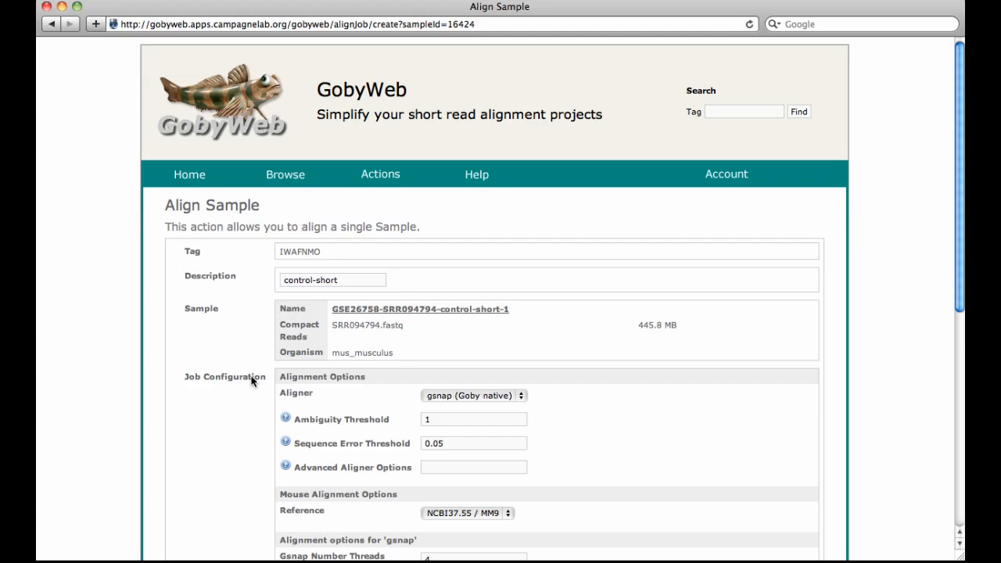
# - Compare the available aligners and choose gsnap (Goby native) for the alignment job
pyautogui.scroll(-1, 252, 381)
pyautogui.click(521, 355)
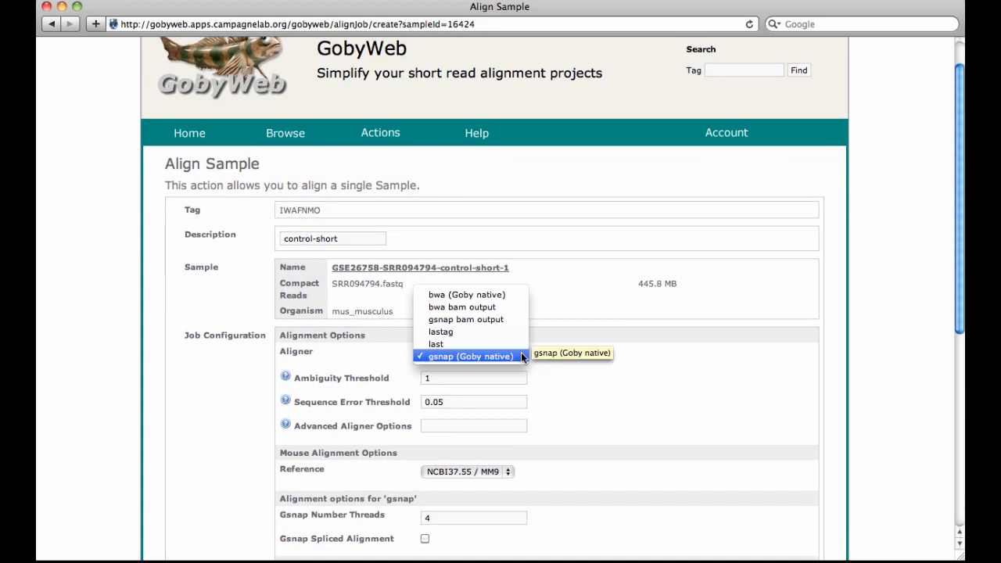
pyautogui.click(358, 293)
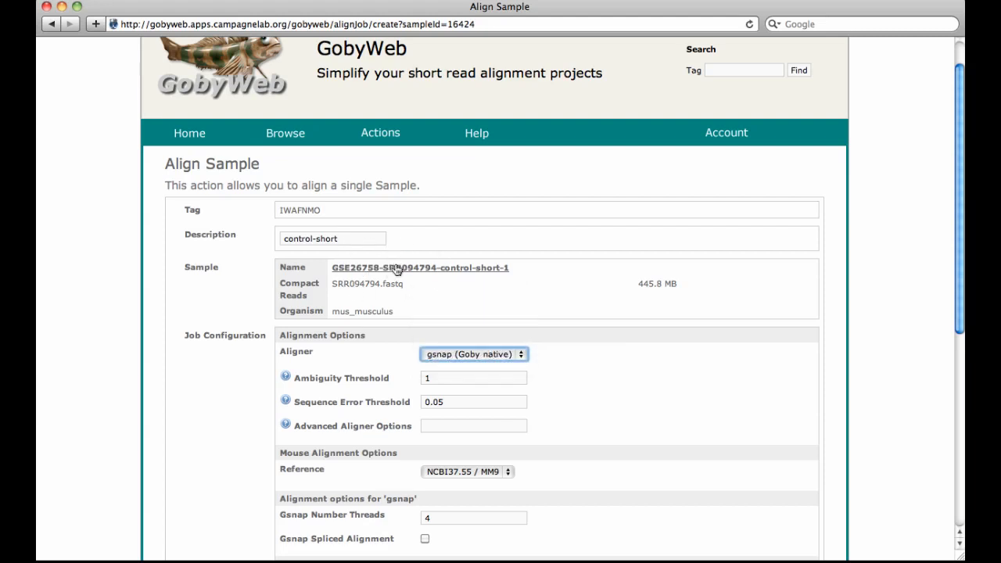
pyautogui.click(508, 356)
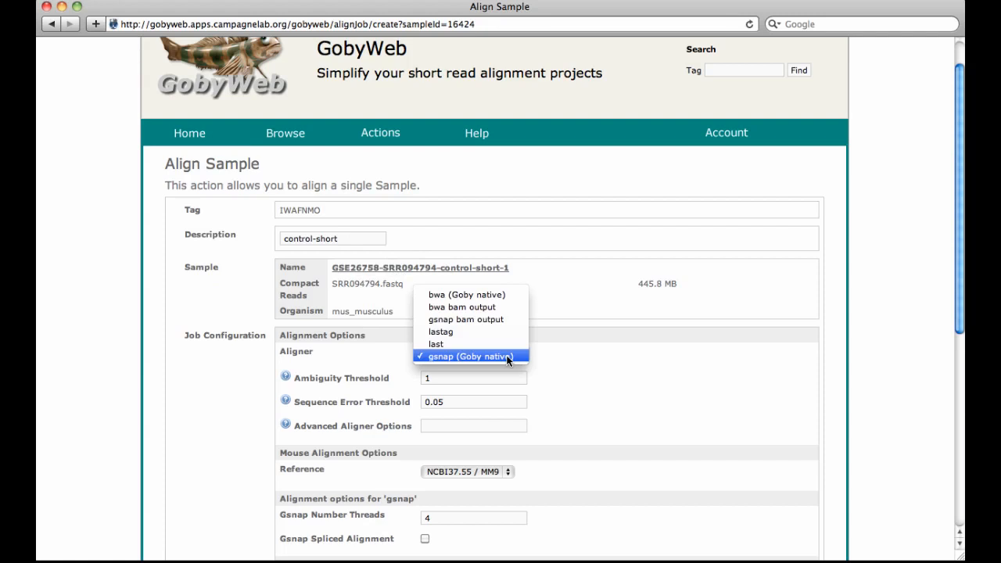
pyautogui.click(508, 356)
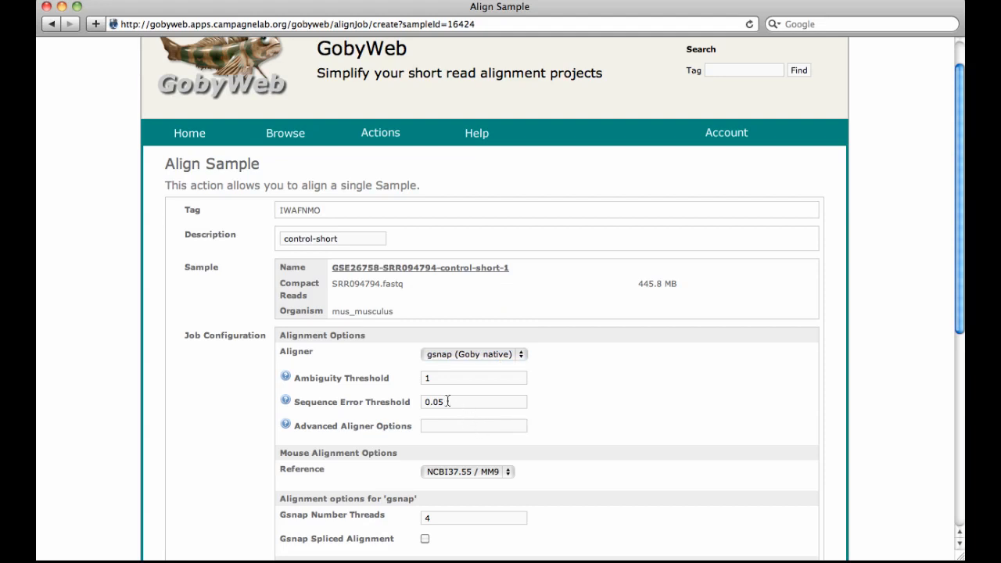
# - Read the help for the Ambiguity Threshold and check the available mouse reference genomes
pyautogui.click(286, 377)
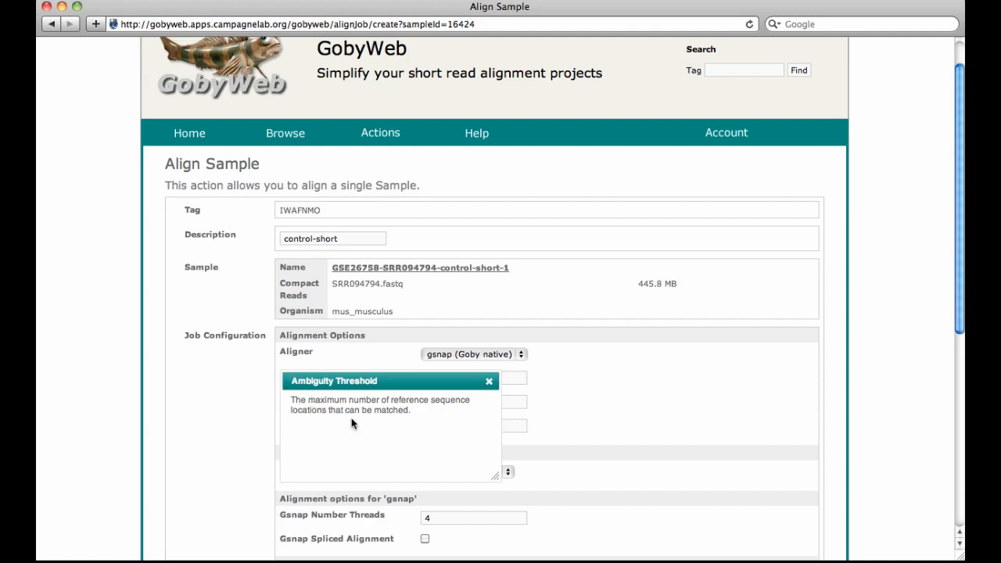
pyautogui.click(489, 381)
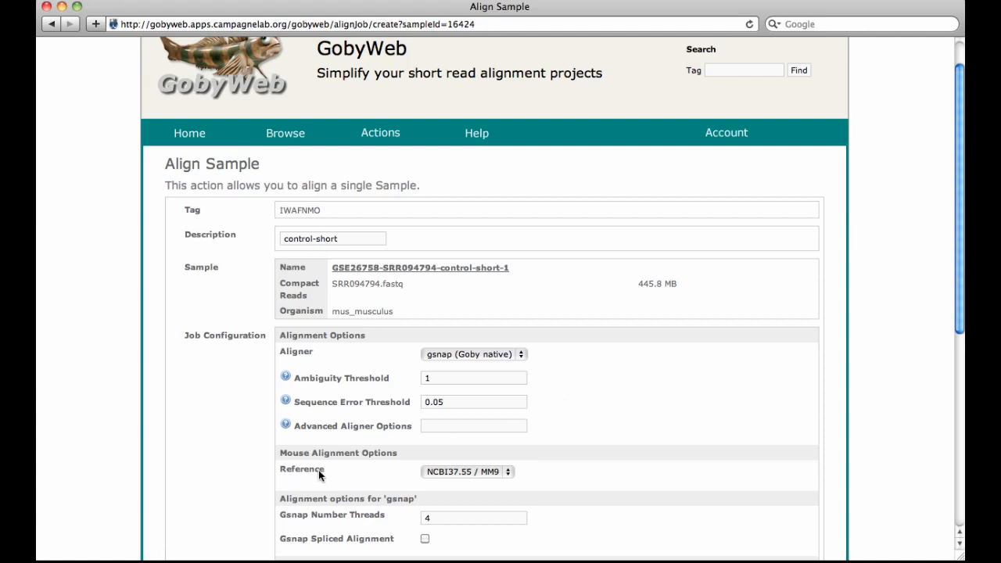
pyautogui.click(447, 472)
pyautogui.click(447, 472)
pyautogui.click(369, 485)
# - Review the gsnap, wiggles and sharing options, leaving them at their defaults, and create the alignment job
pyautogui.scroll(-2, 368, 482)
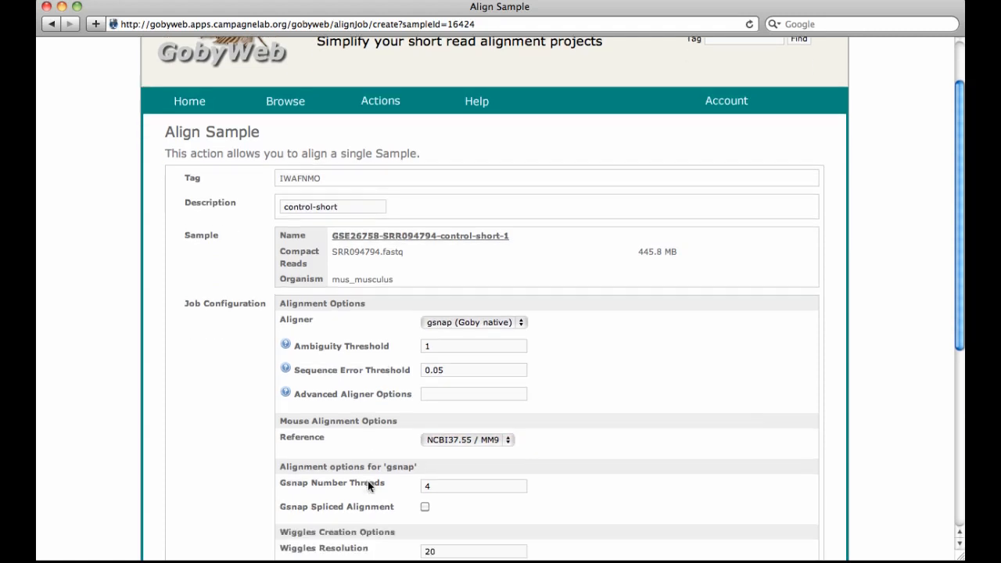
pyautogui.scroll(-3, 368, 481)
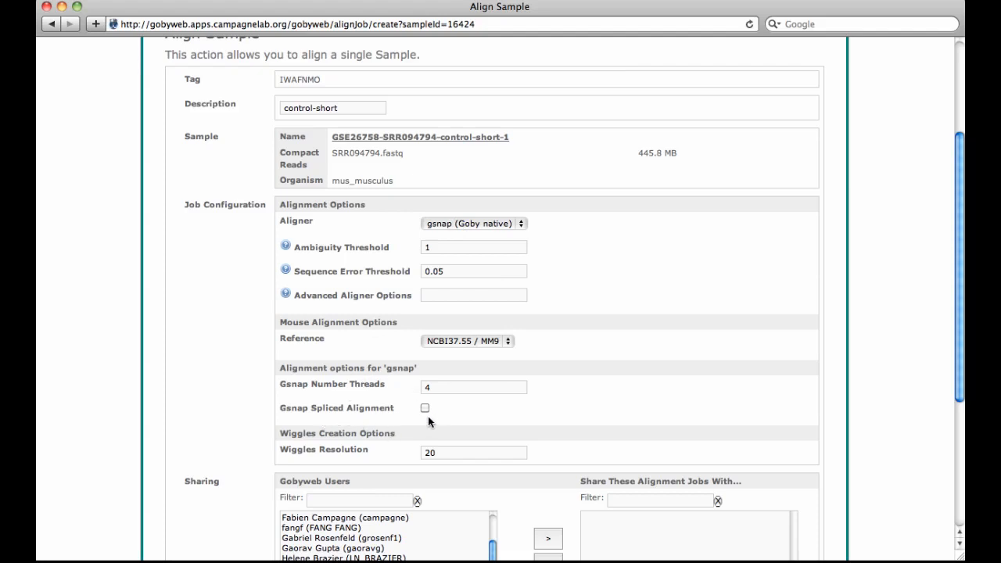
pyautogui.scroll(-5, 458, 418)
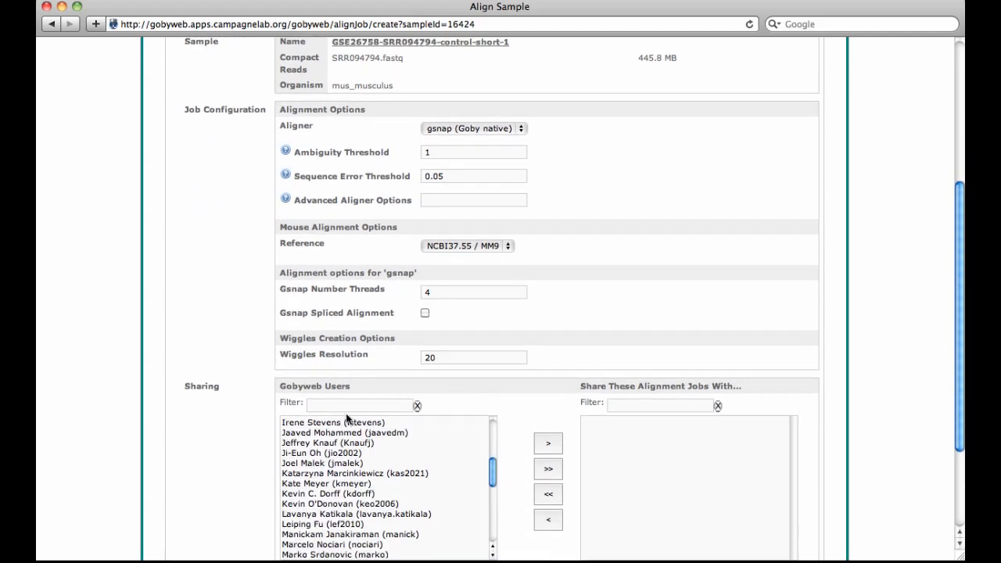
pyautogui.scroll(-5, 242, 513)
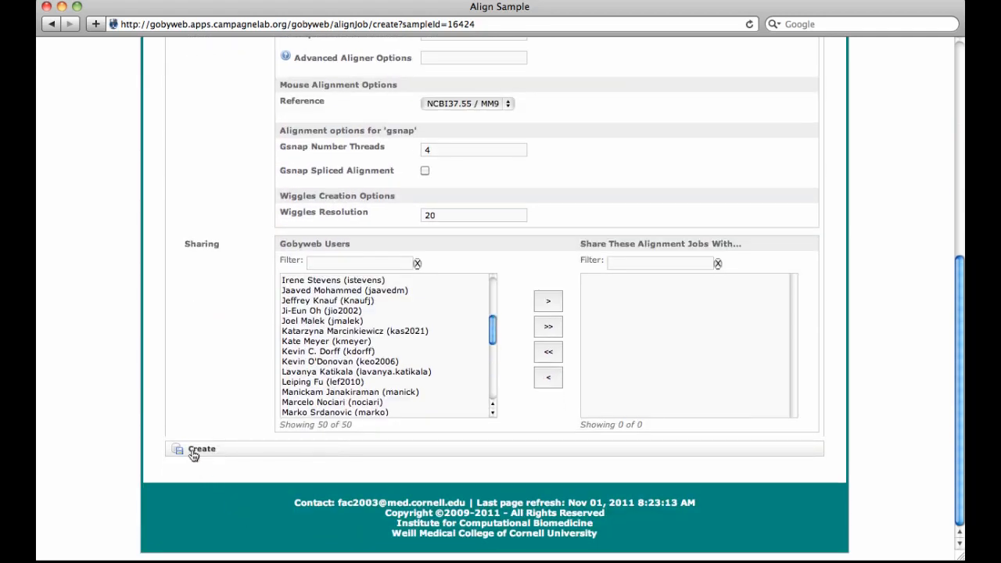
pyautogui.click(195, 453)
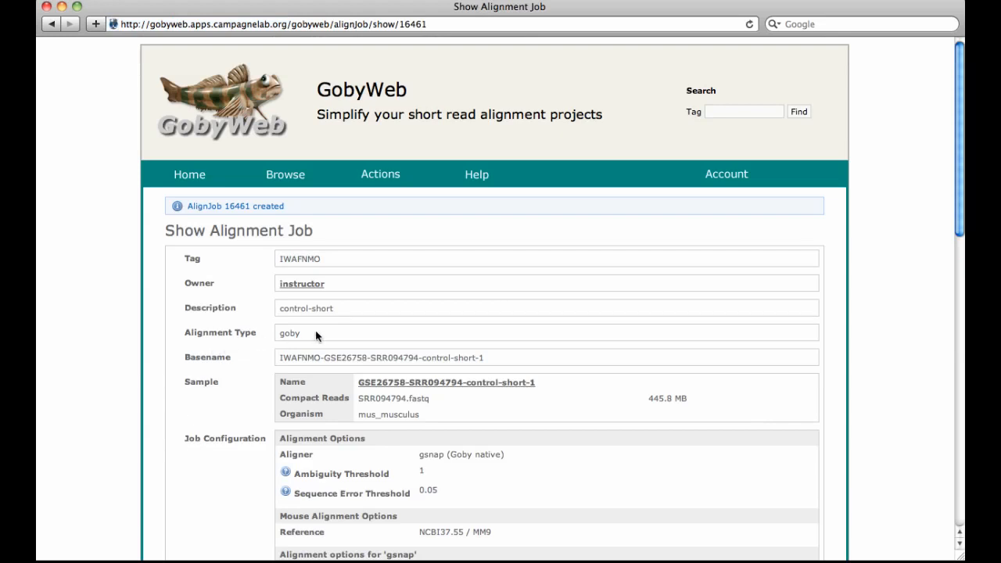
# - Review the created alignment job's configuration and refresh its job status
pyautogui.scroll(-3, 316, 334)
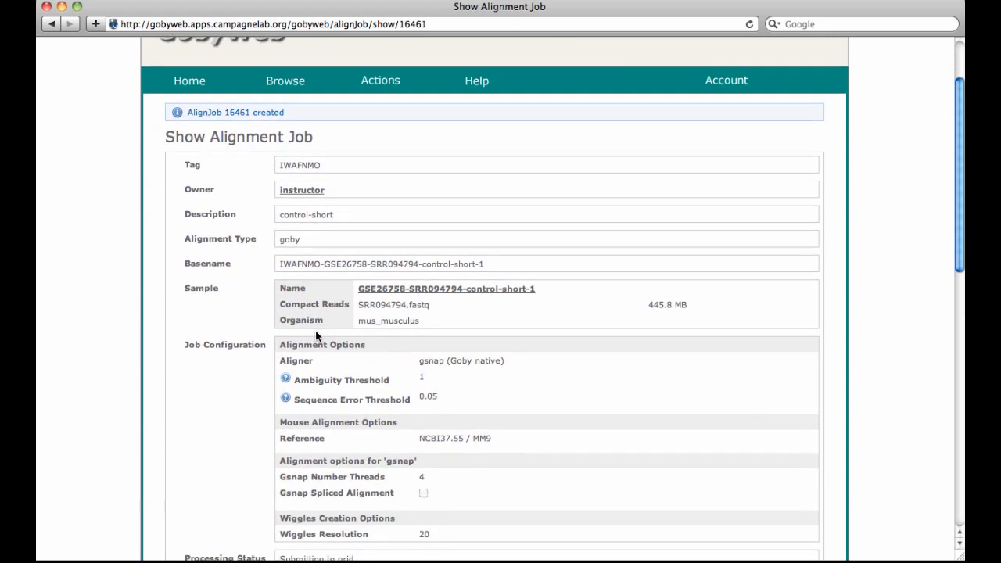
pyautogui.scroll(-6, 315, 330)
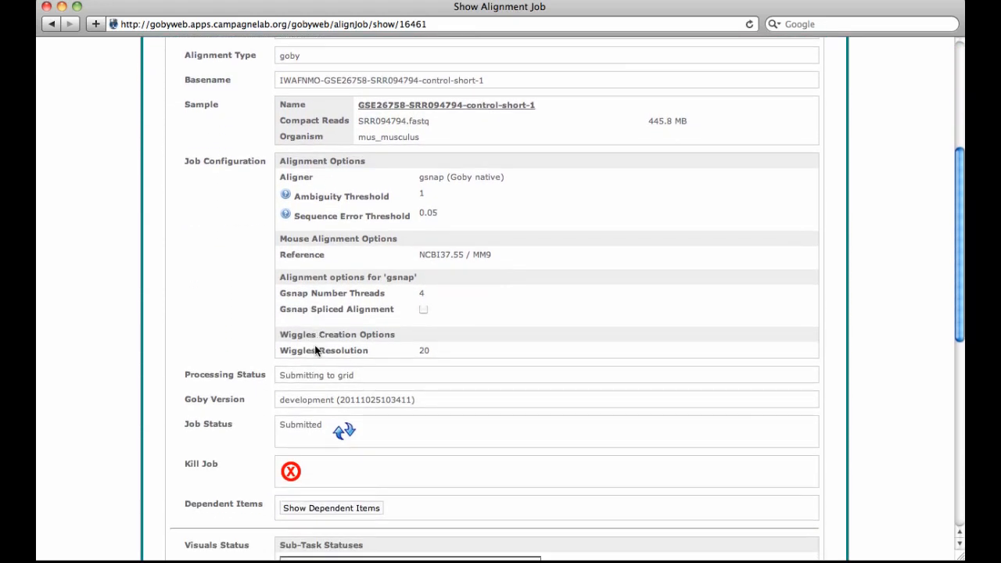
pyautogui.click(343, 435)
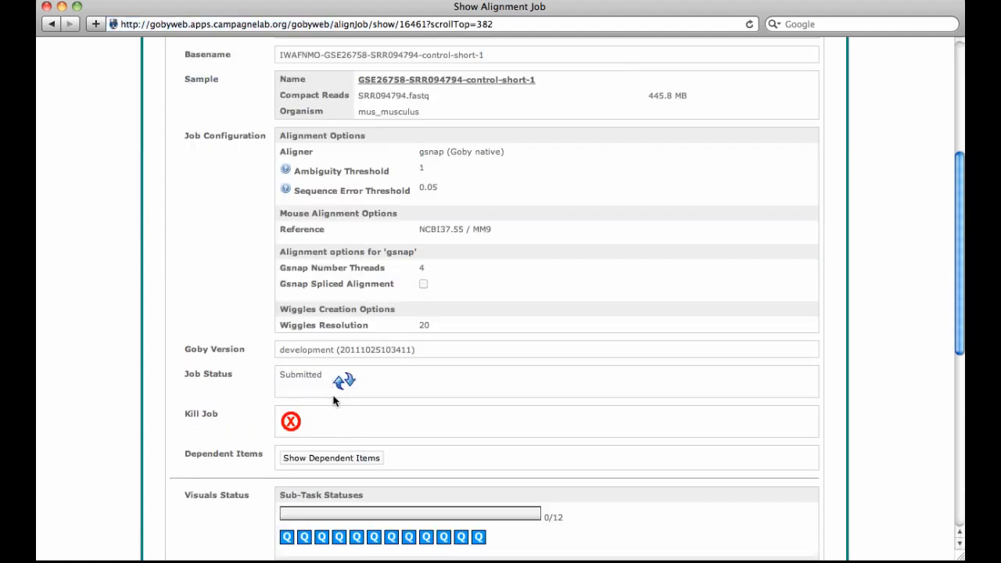
# - Examine the job's sub-task statuses, legend, status history and sharing details, and update the job status
pyautogui.scroll(-4, 392, 461)
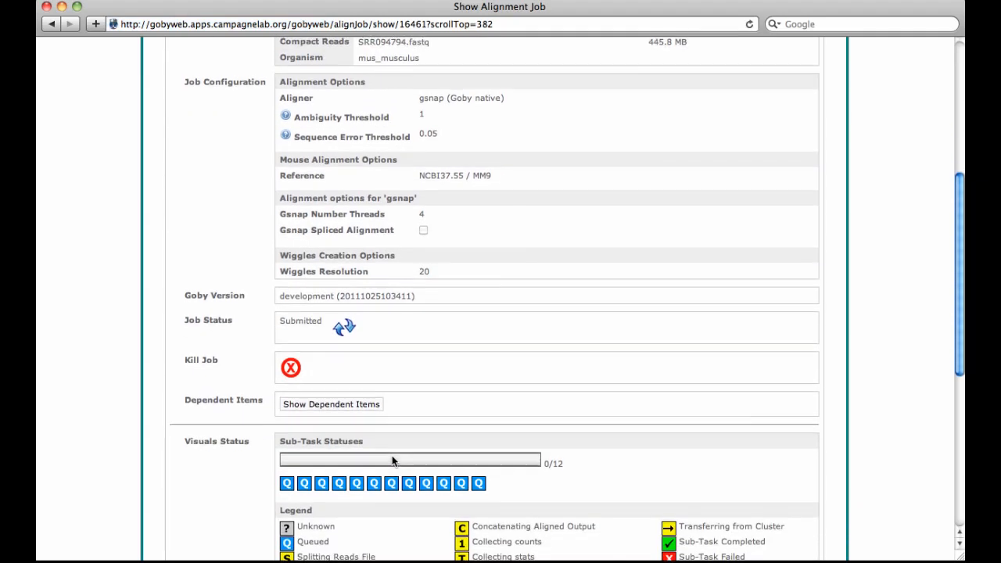
pyautogui.scroll(-5, 392, 461)
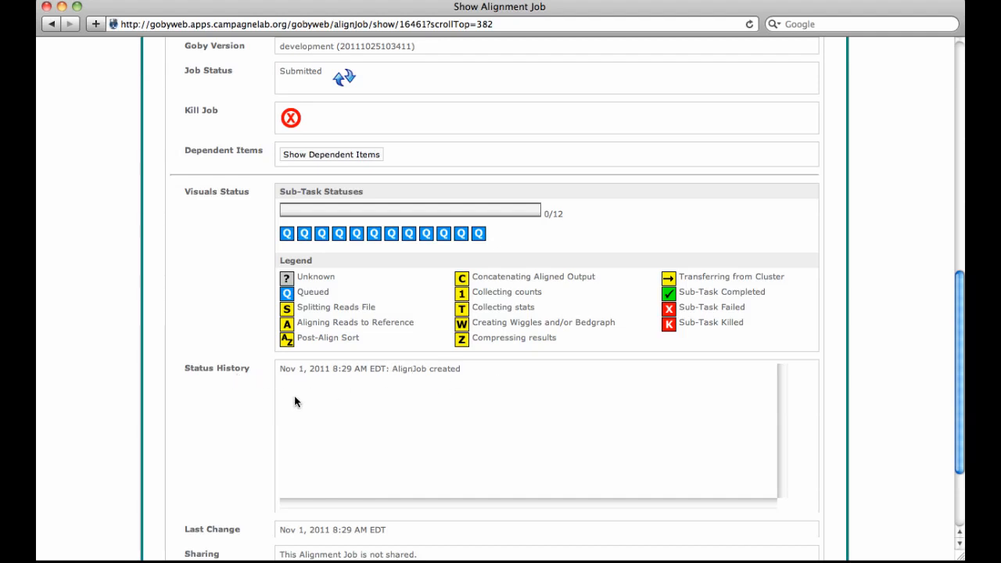
pyautogui.scroll(-3, 234, 427)
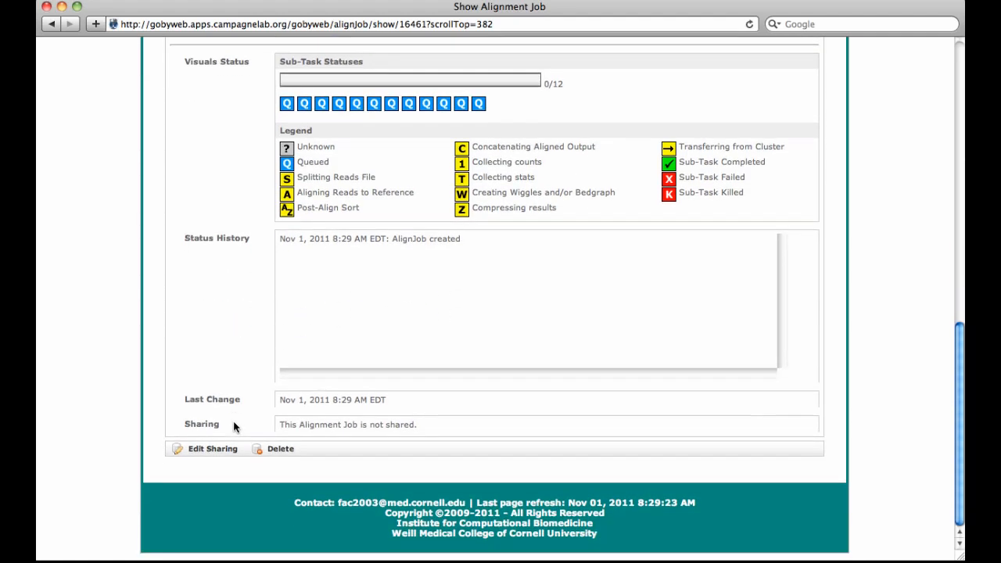
pyautogui.scroll(4, 233, 427)
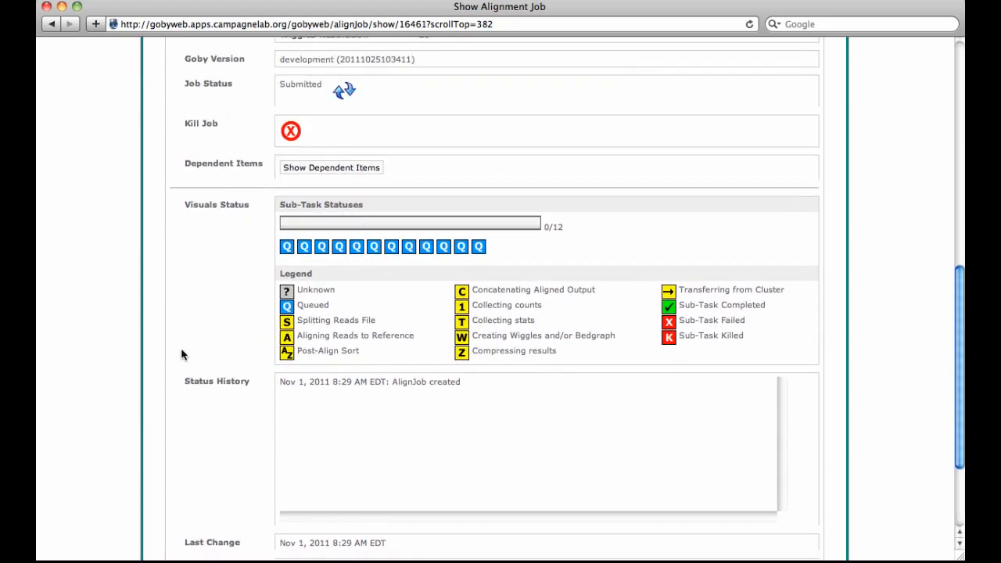
pyautogui.click(348, 90)
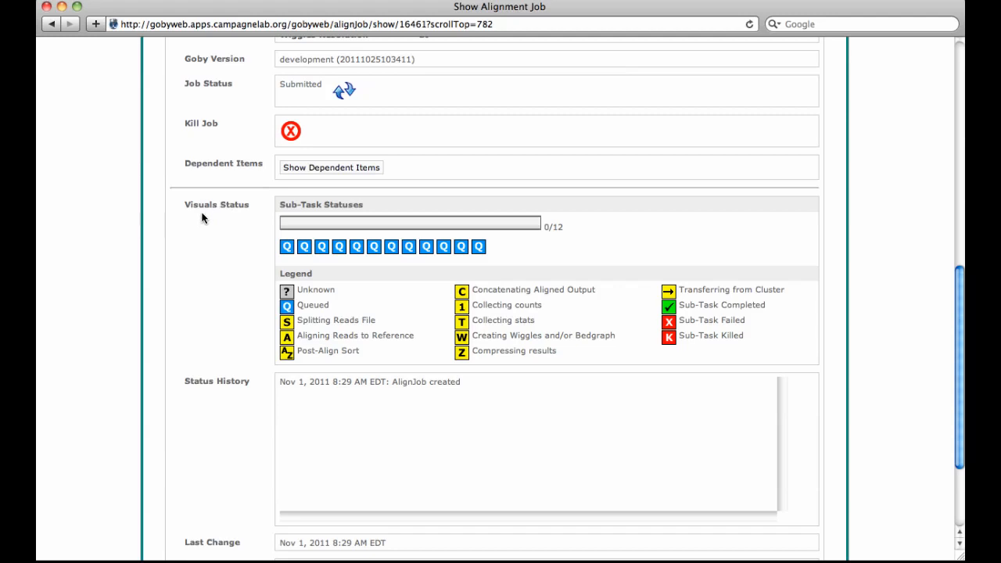
# - Recheck the job's details and the option to kill it on the cluster, and refresh the status once more
pyautogui.scroll(5, 228, 207)
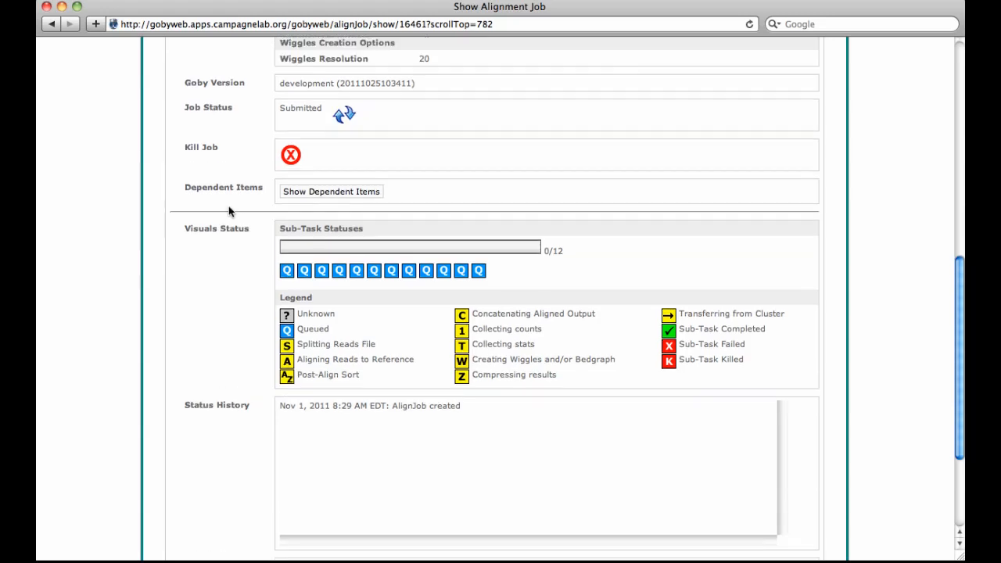
pyautogui.scroll(5, 229, 206)
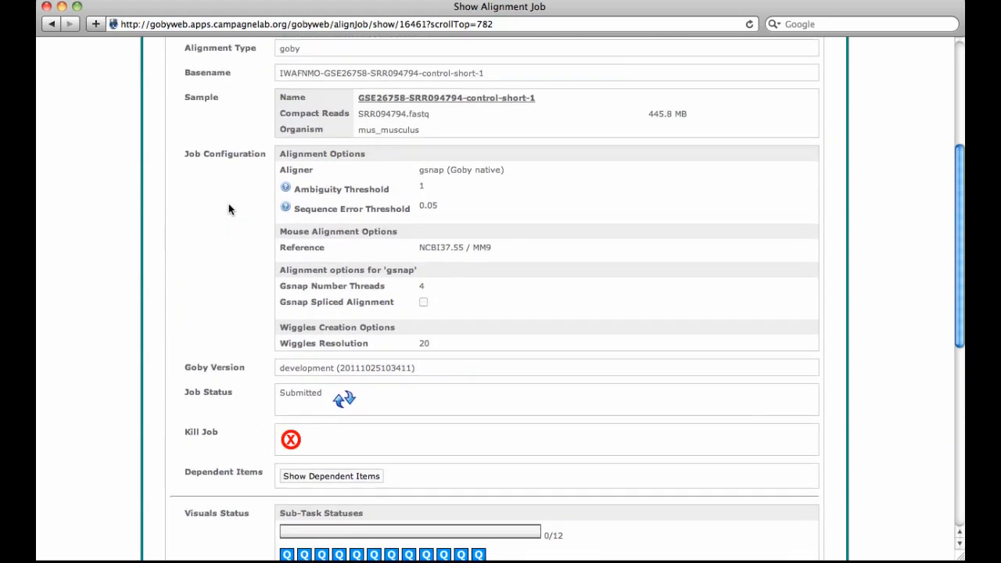
pyautogui.scroll(1, 228, 208)
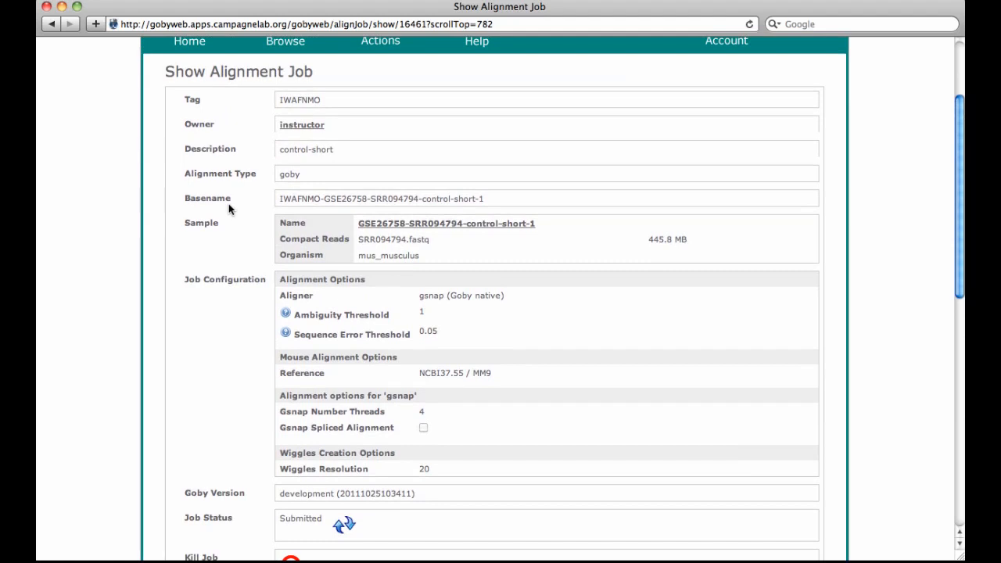
pyautogui.scroll(-6, 229, 205)
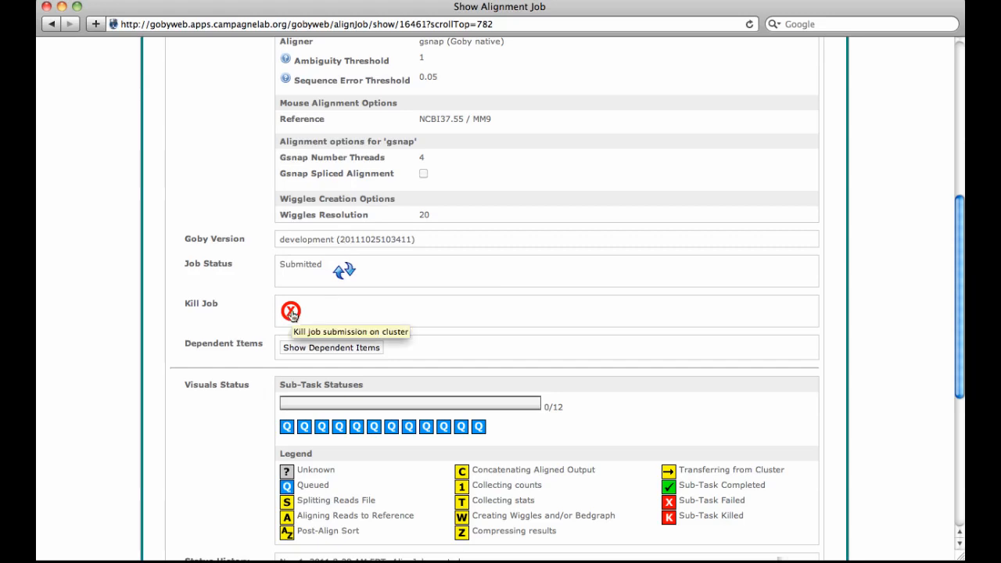
pyautogui.scroll(-4, 350, 138)
pyautogui.click(347, 91)
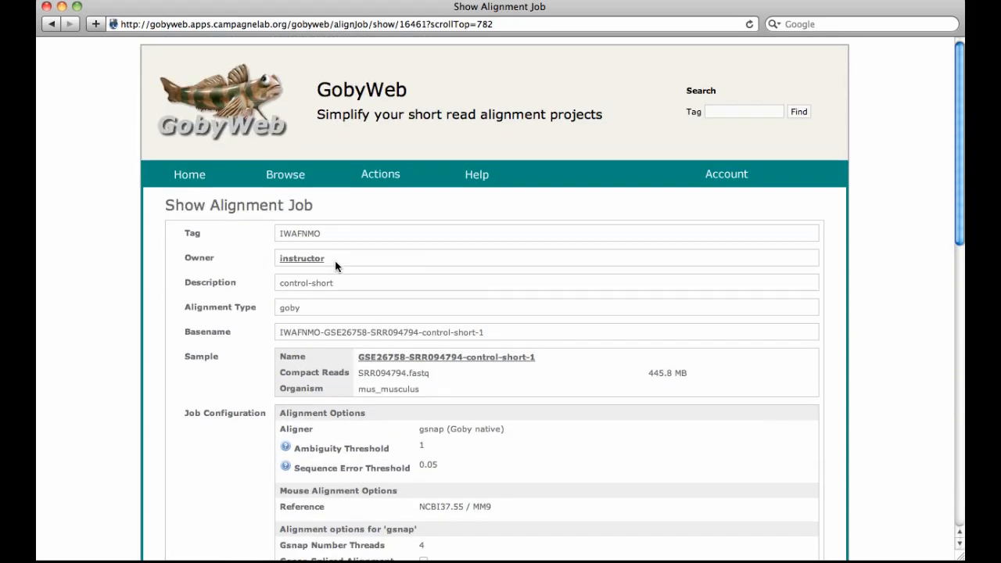
# - Find the control-short job in the list of running and completed alignment jobs, view its details and return to the home page
pyautogui.moveTo(284, 181)
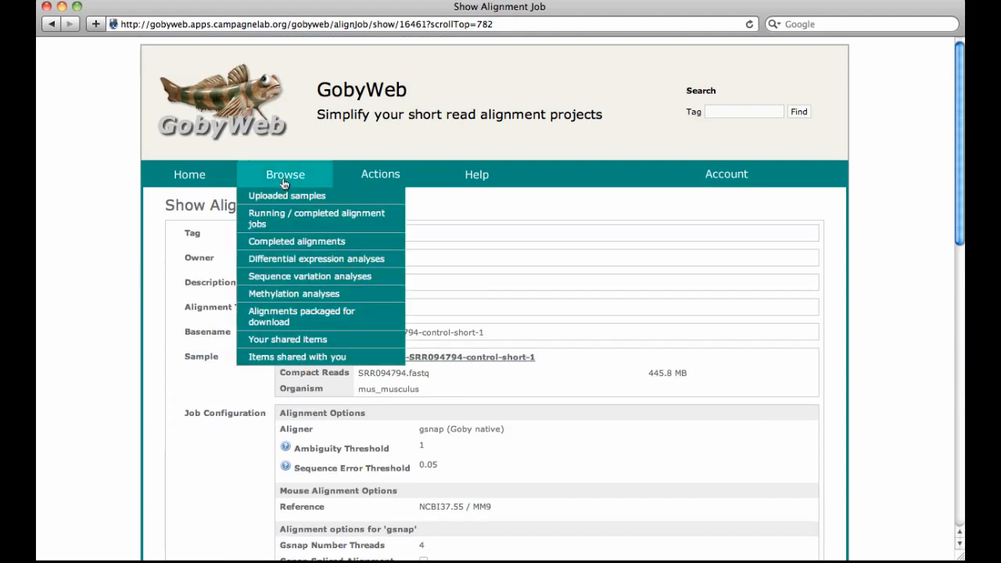
pyautogui.click(286, 219)
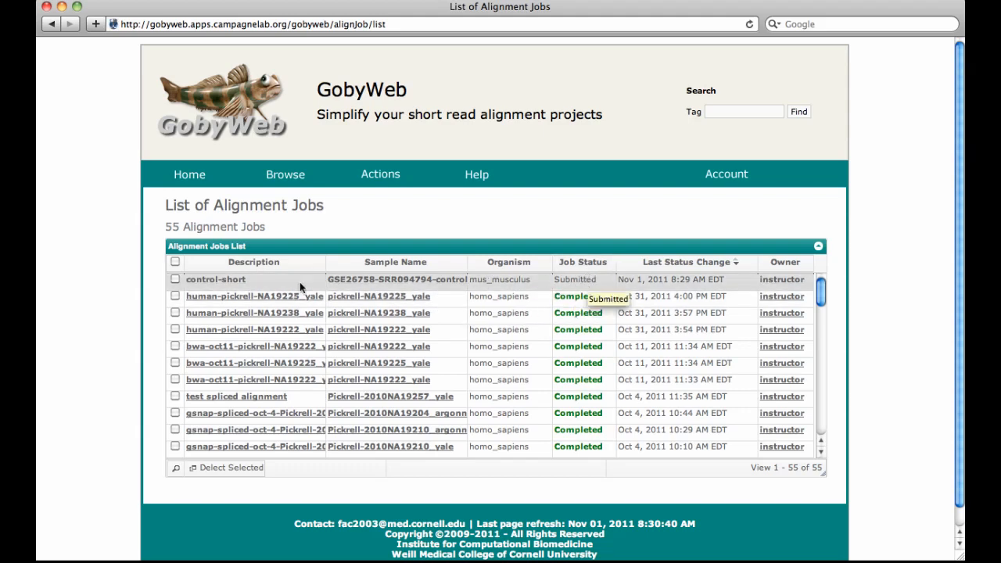
pyautogui.click(203, 280)
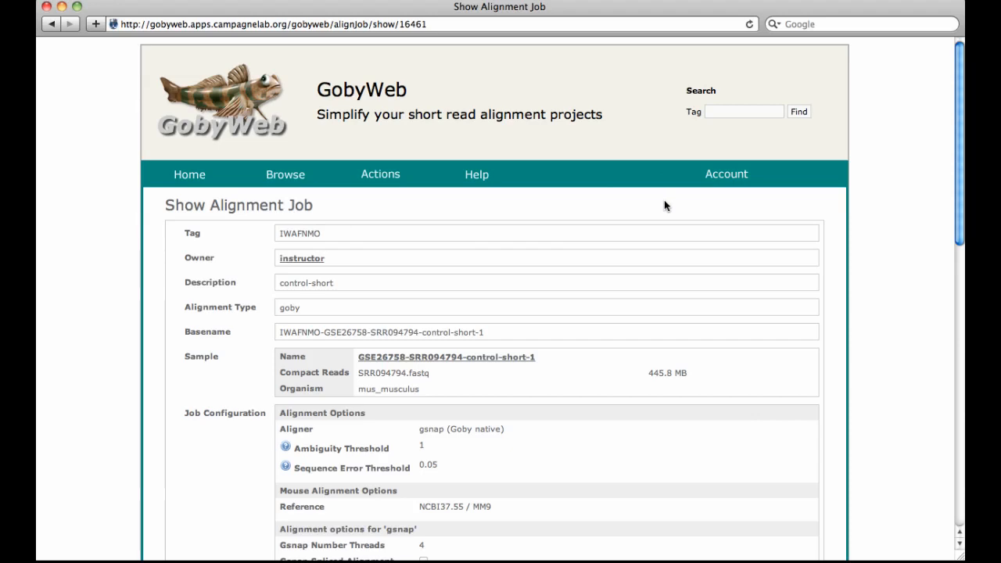
pyautogui.click(192, 175)
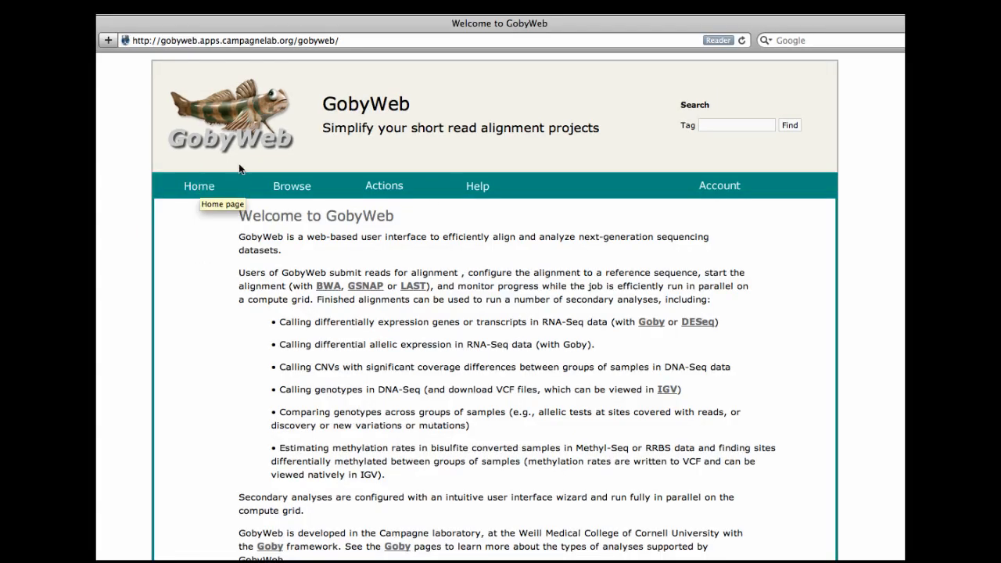
# - Reopen the control-short job from the alignment jobs list and examine its job status and sub-task statuses
pyautogui.moveTo(291, 186)
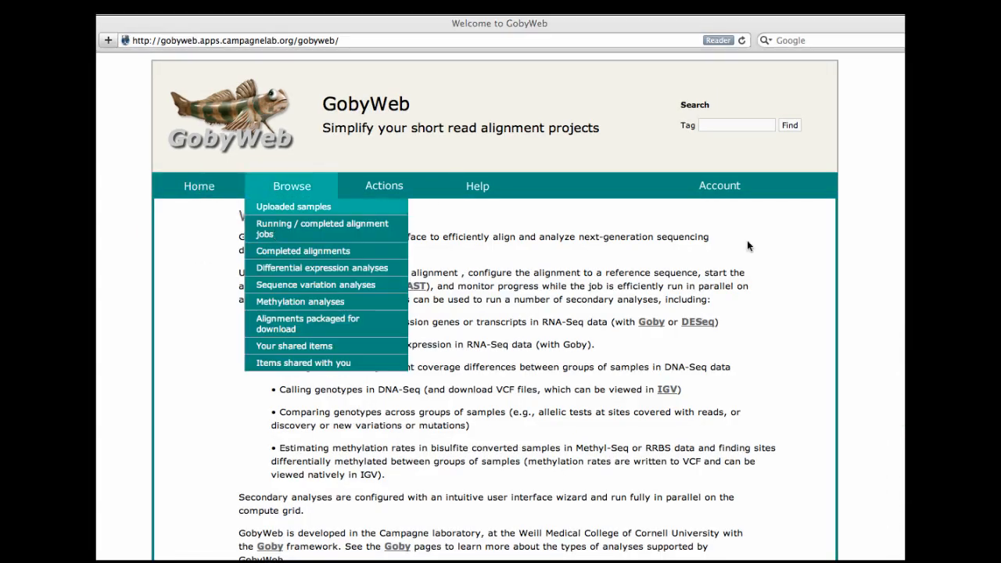
pyautogui.click(280, 232)
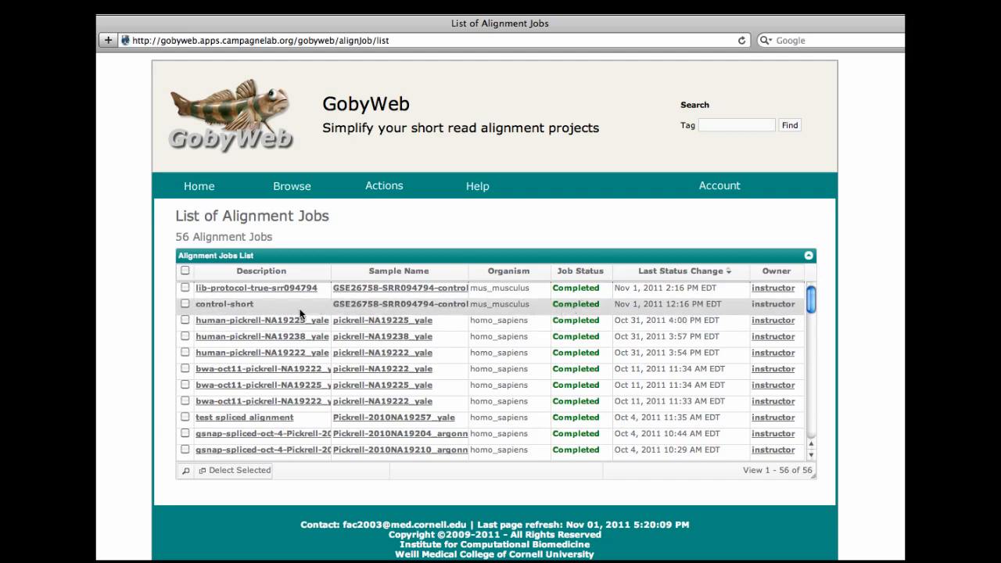
pyautogui.click(218, 306)
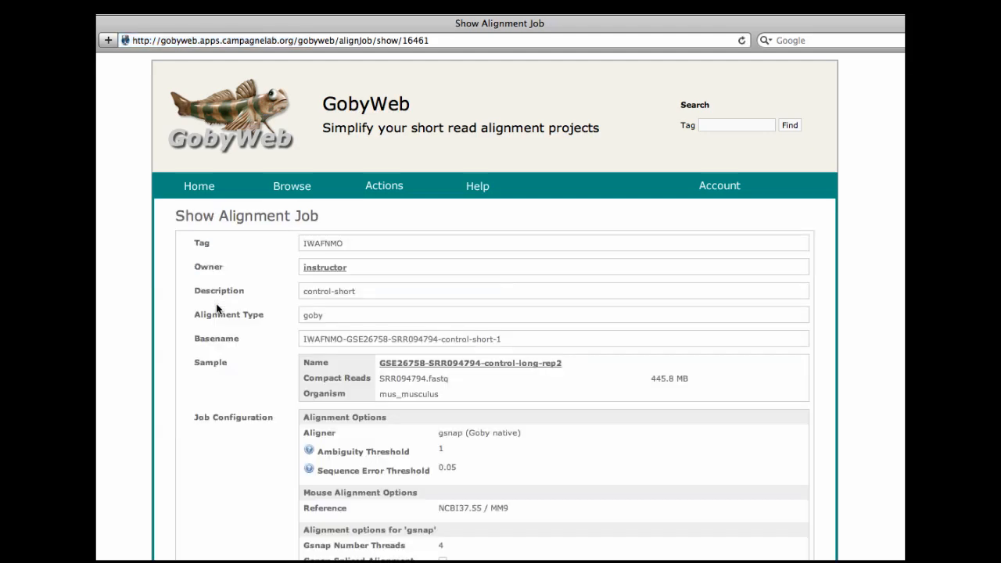
pyautogui.scroll(-5, 217, 360)
pyautogui.scroll(-4, 230, 474)
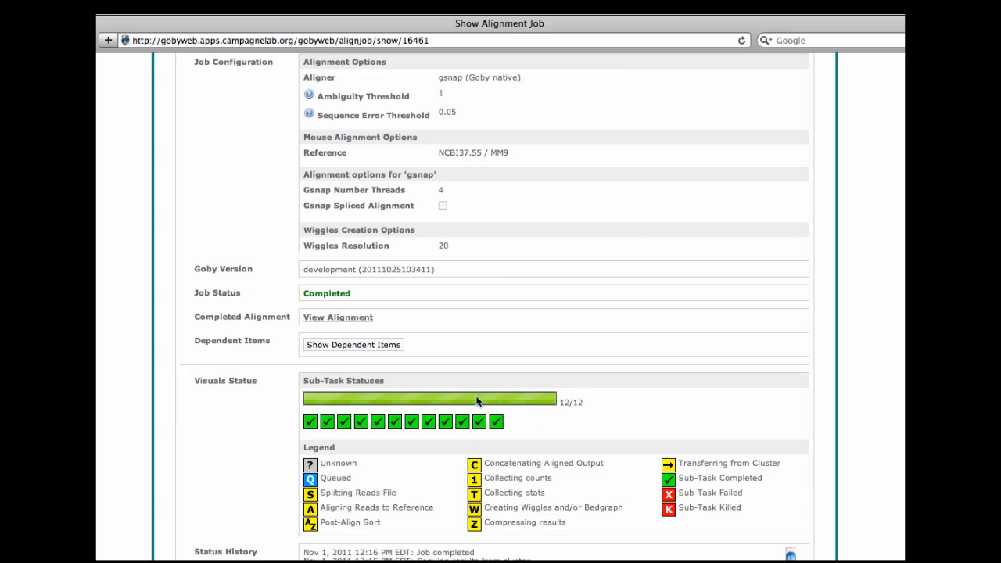
# - View the job's completed alignment and examine its alignment files, mapping chart and sequence variation frequency chart
pyautogui.click(359, 318)
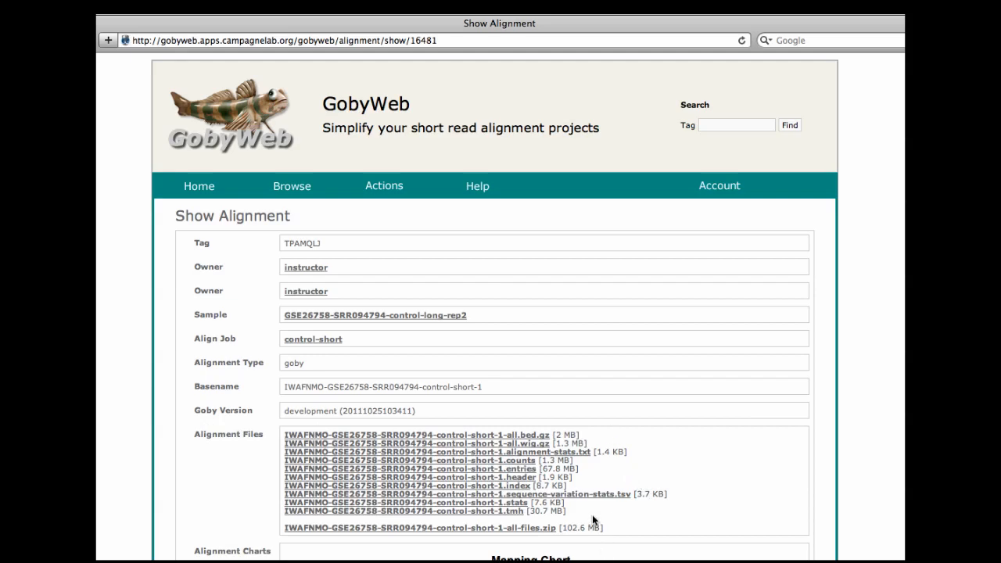
pyautogui.scroll(-3, 593, 515)
pyautogui.scroll(-4, 593, 520)
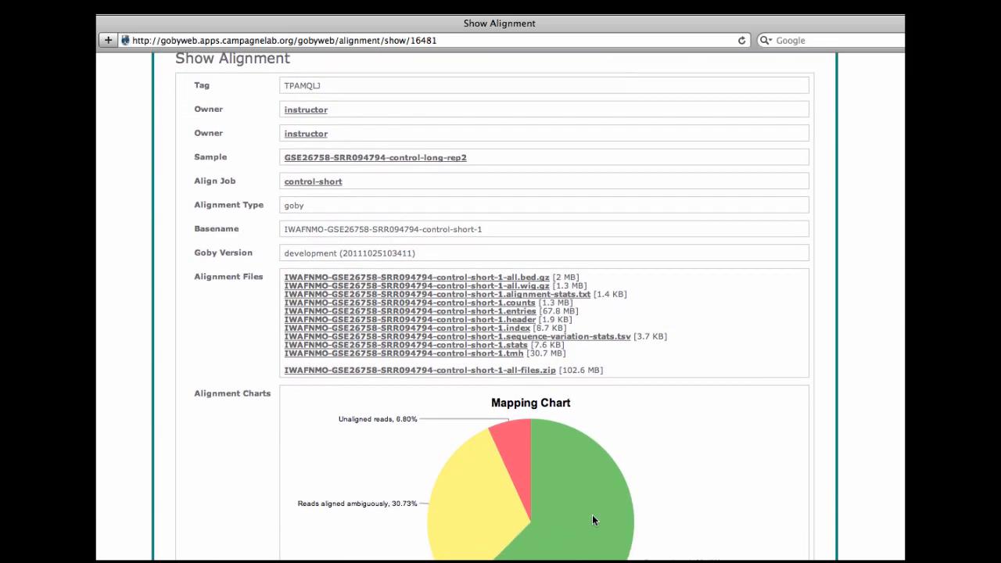
pyautogui.scroll(-7, 593, 519)
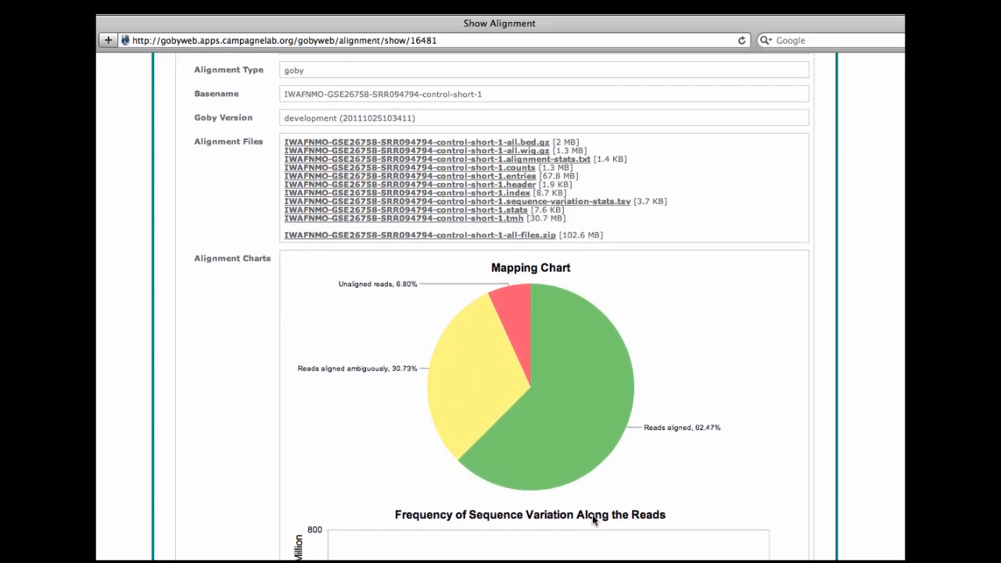
pyautogui.scroll(3, 592, 520)
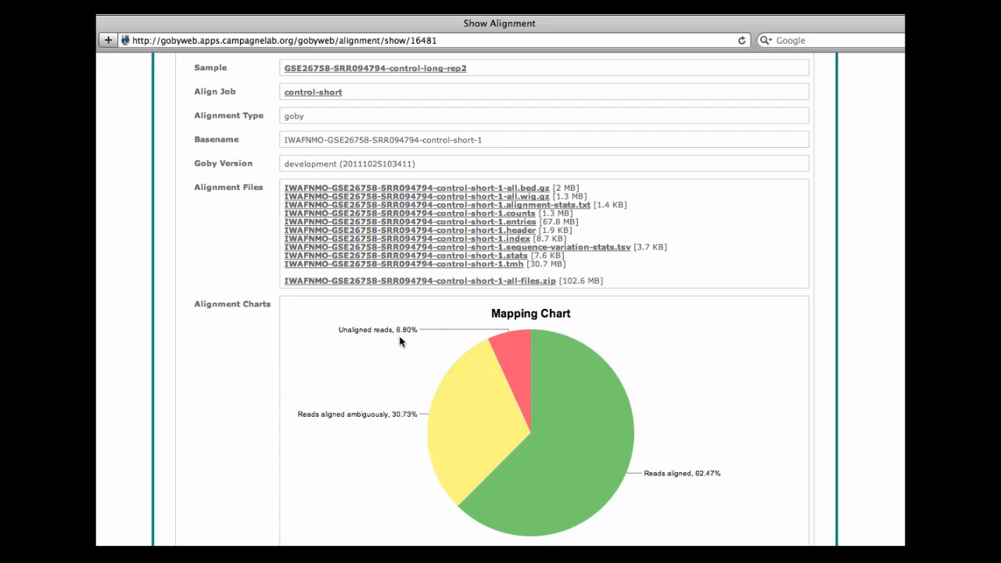
pyautogui.scroll(-10, 302, 415)
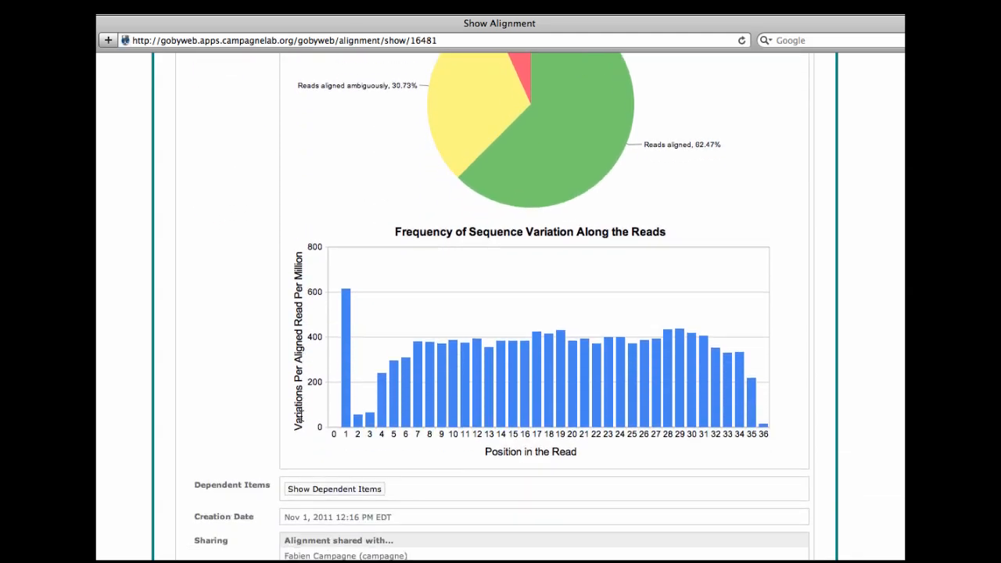
pyautogui.scroll(-1, 299, 419)
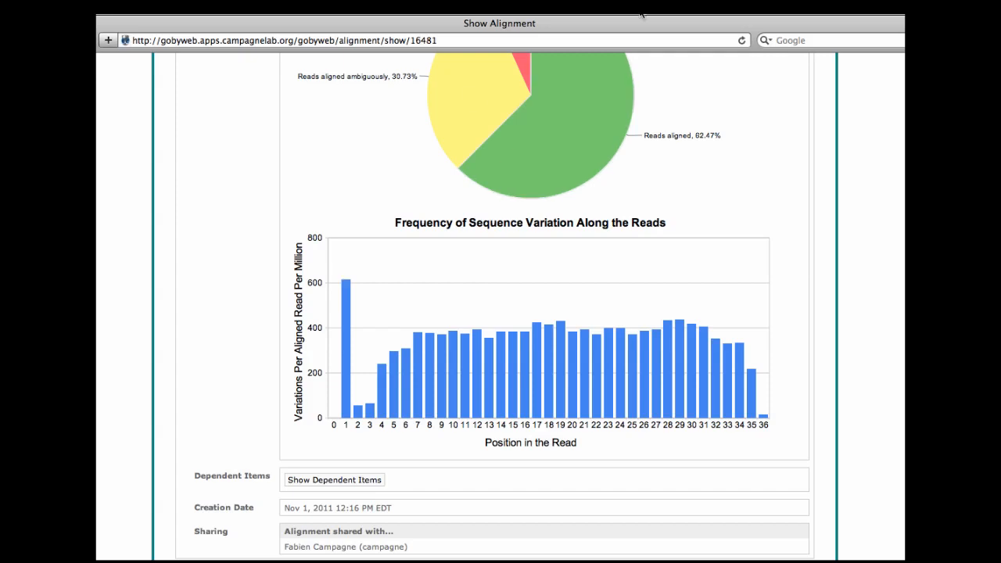
pyautogui.scroll(-3, 835, 186)
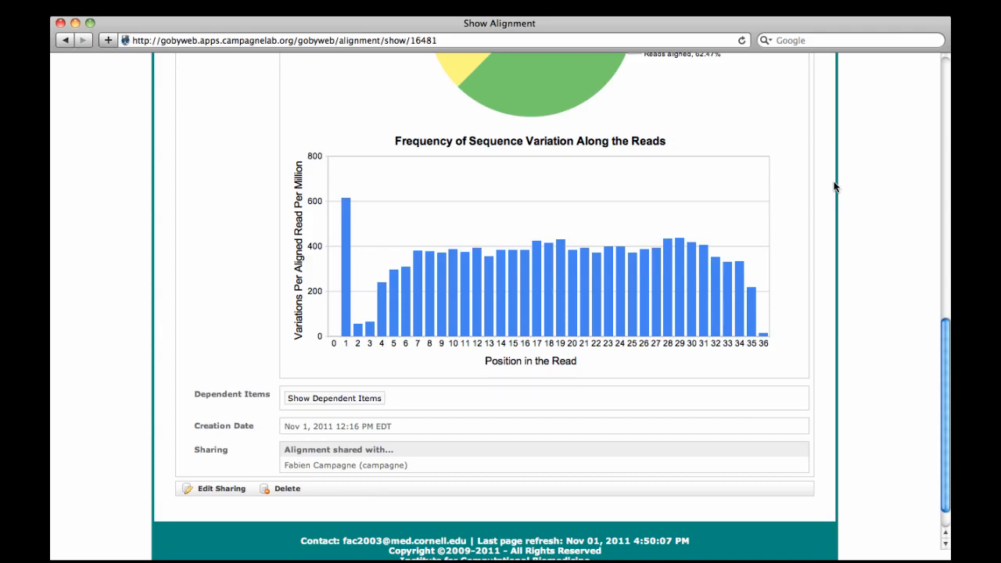
pyautogui.scroll(20, 834, 187)
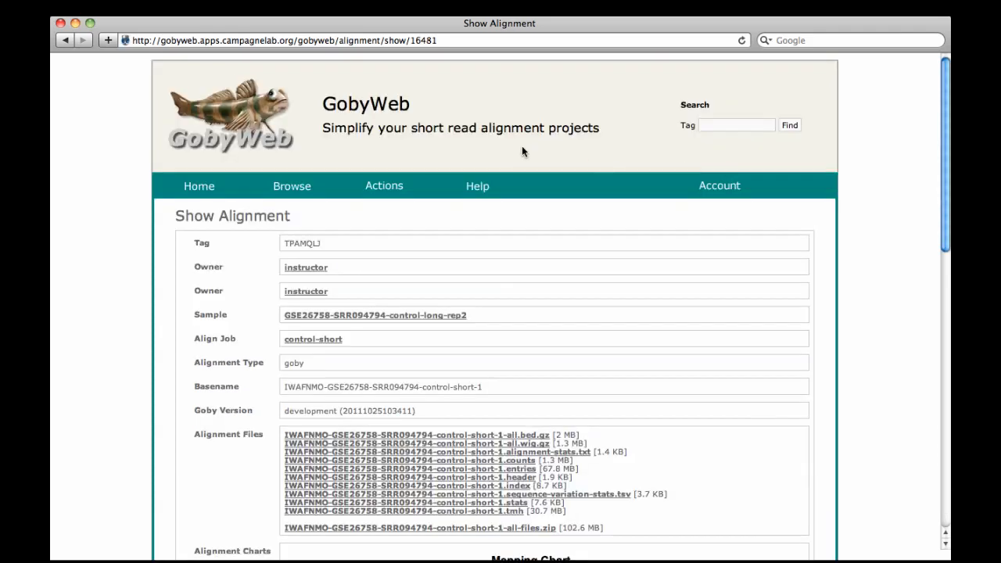
# - Start an alignment of multiple samples and set its description to Experiment-name
pyautogui.moveTo(396, 184)
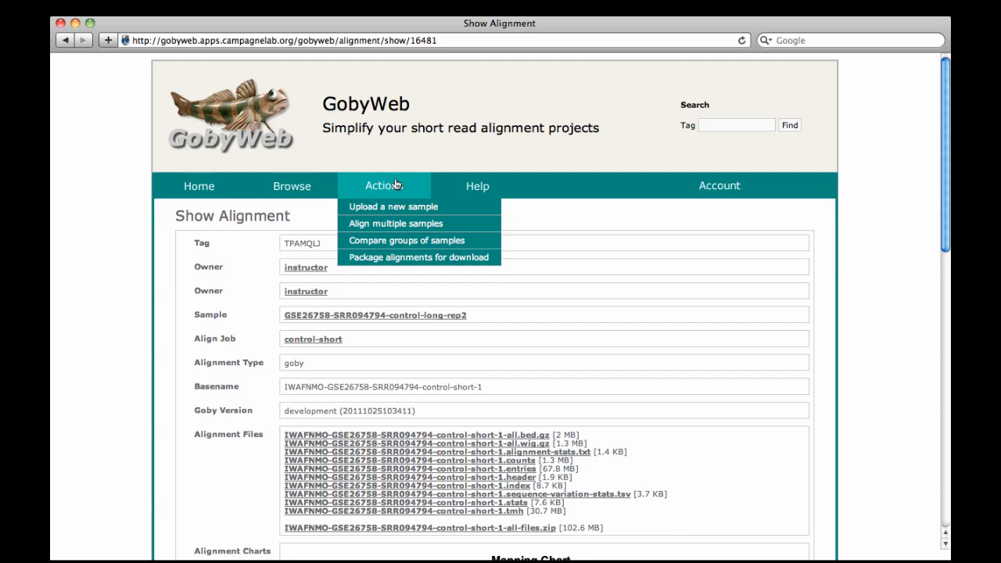
pyautogui.click(461, 228)
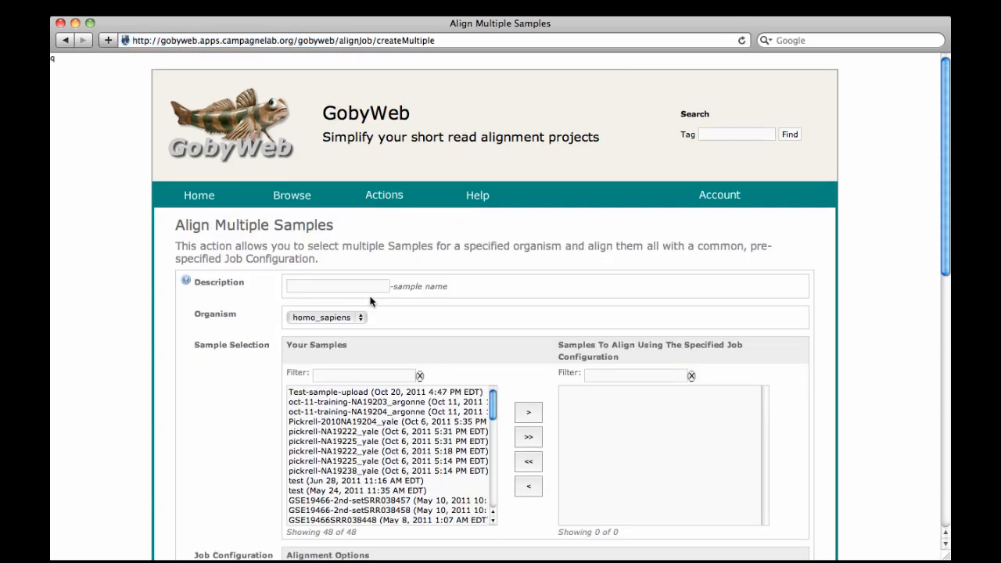
pyautogui.click(317, 288)
pyautogui.write('Exper')
pyautogui.press('BackSpace')
pyautogui.write('im')
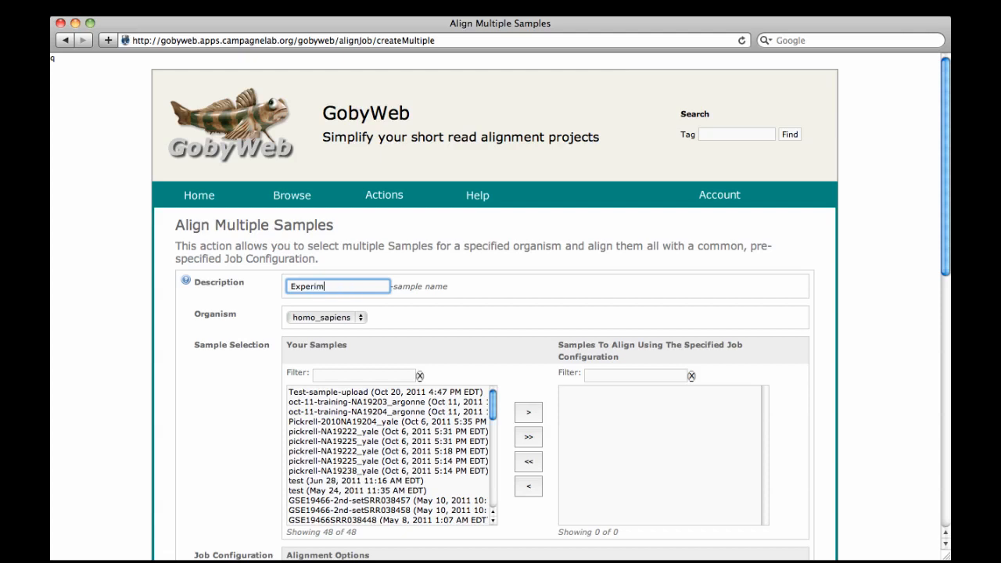
pyautogui.write('ent-name')
pyautogui.press('Tab')
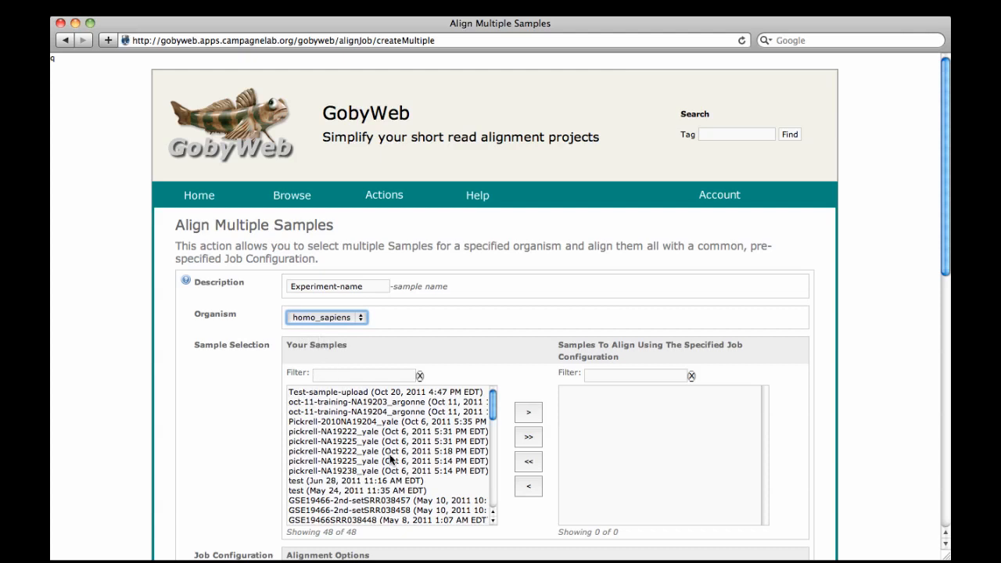
# - Add the Pickrell-2010 argonne samples NA19238, NA19222, NA19203, NA19239, NA19201, NA19225 and NA19257 to the samples to align
pyautogui.scroll(-5, 422, 441)
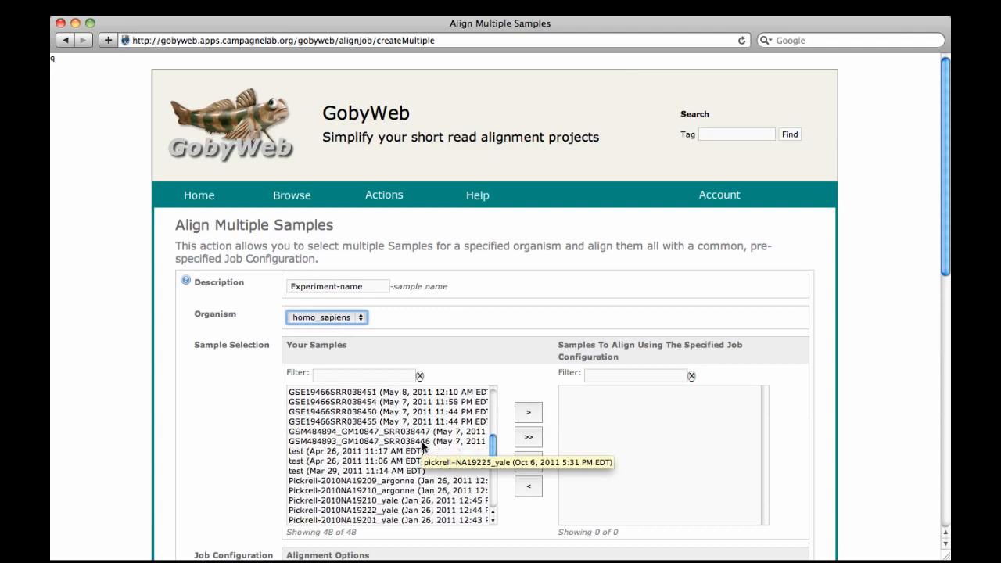
pyautogui.scroll(-5, 422, 442)
pyautogui.scroll(-2, 421, 442)
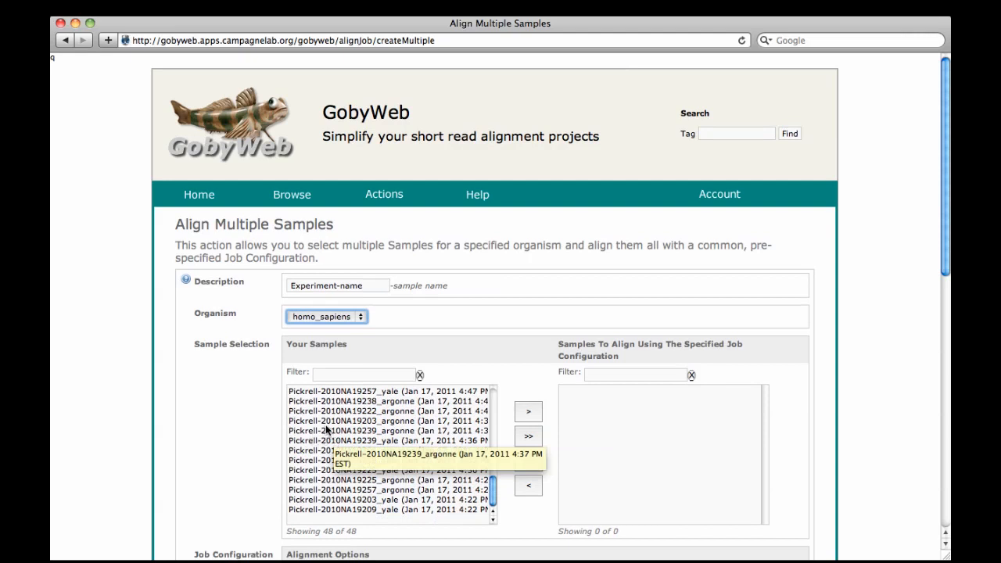
pyautogui.click(406, 402)
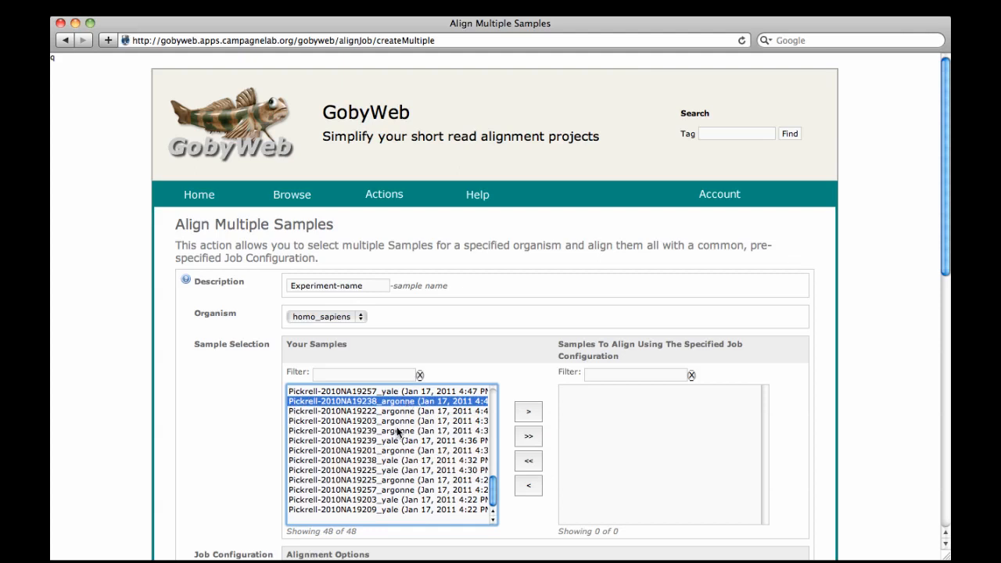
pyautogui.keyDown('shift'); pyautogui.click(398, 422); pyautogui.keyUp('shift')
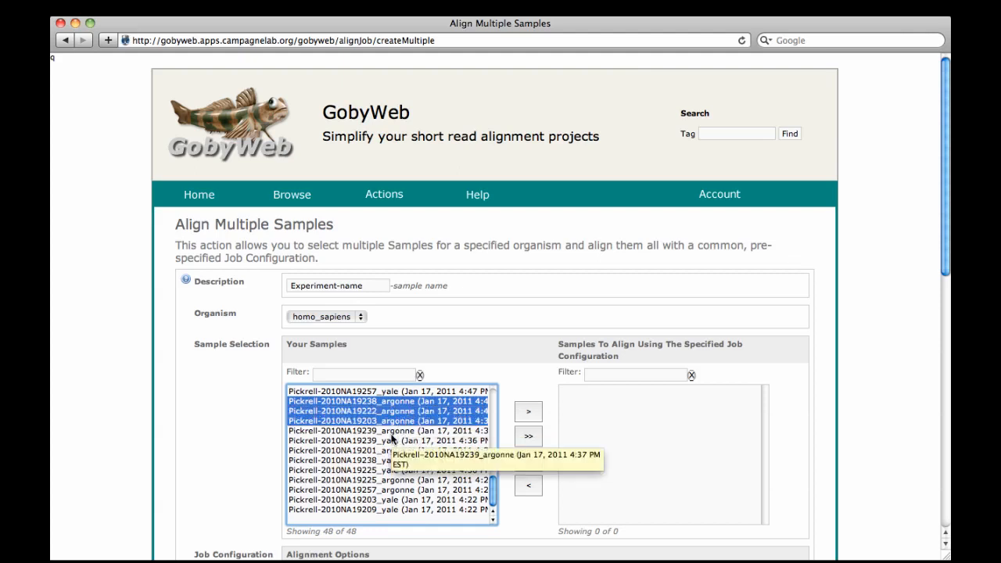
pyautogui.click(392, 434)
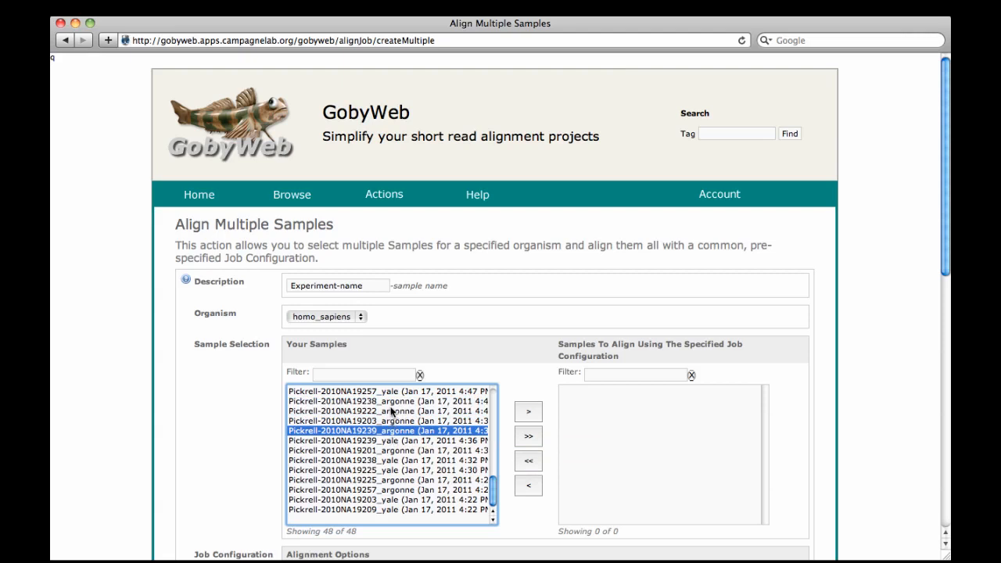
pyautogui.keyDown('shift'); pyautogui.click(394, 403); pyautogui.keyUp('shift')
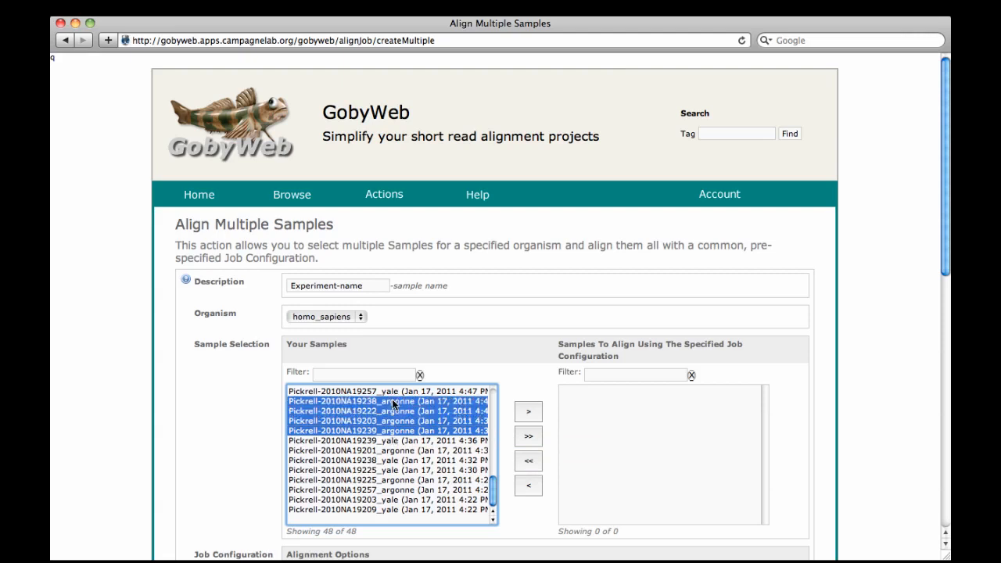
pyautogui.keyDown('super'); pyautogui.click(408, 452); pyautogui.keyUp('super')
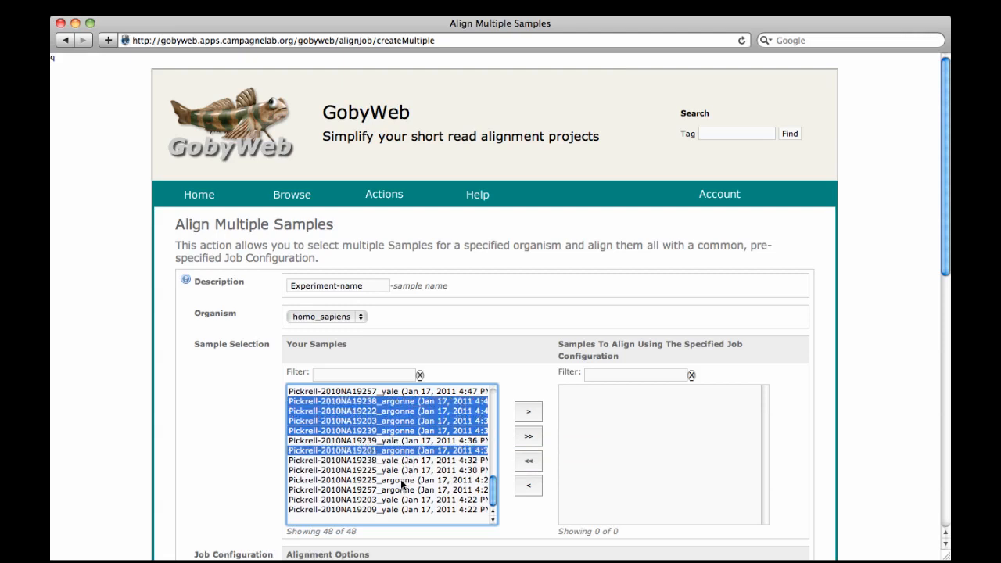
pyautogui.keyDown('super'); pyautogui.click(402, 480); pyautogui.keyUp('super')
pyautogui.keyDown('super'); pyautogui.click(400, 490); pyautogui.keyUp('super')
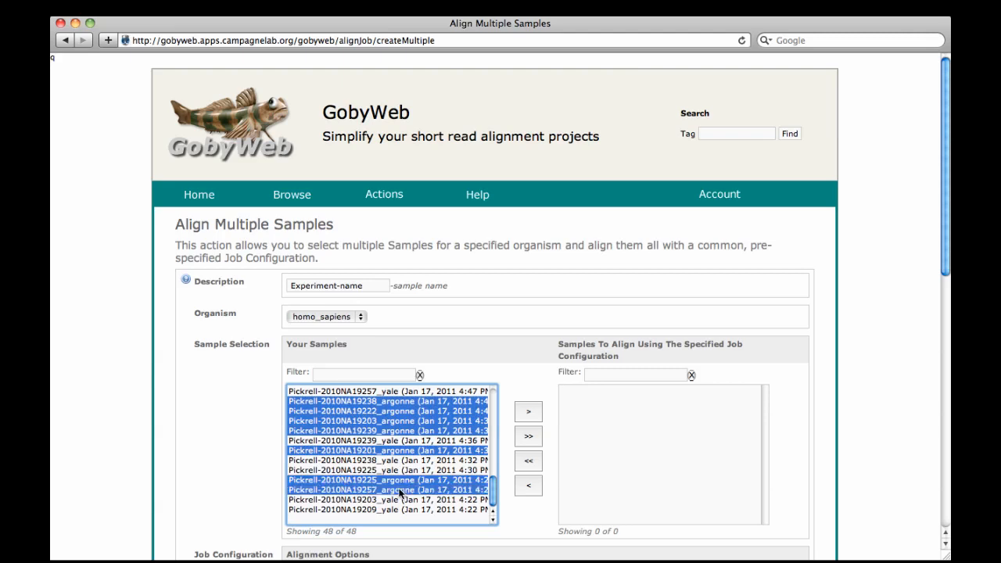
pyautogui.click(528, 414)
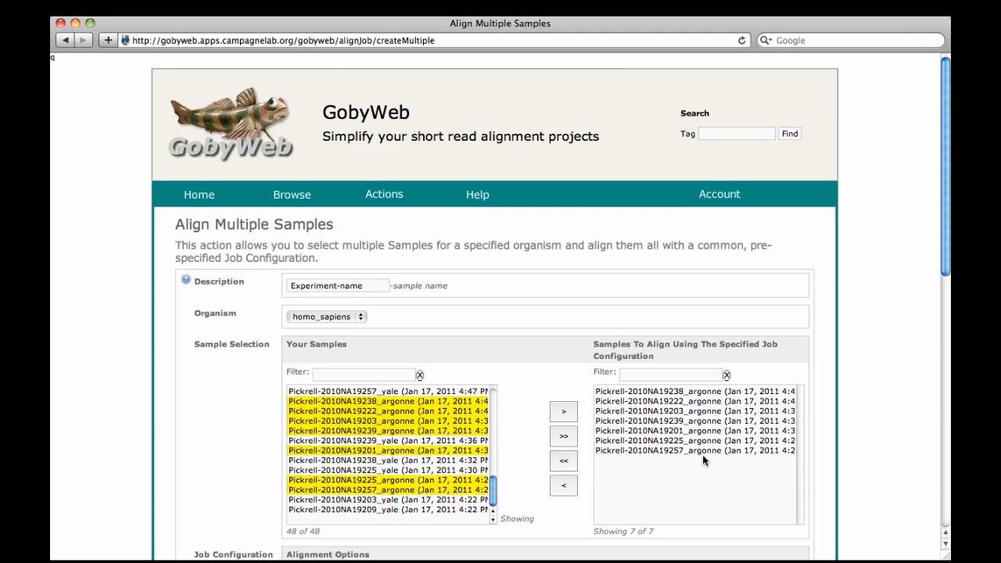
# - Try bwa bam output as the aligner in the job configuration, and set it back to bwa (Goby native)
pyautogui.scroll(-3, 218, 471)
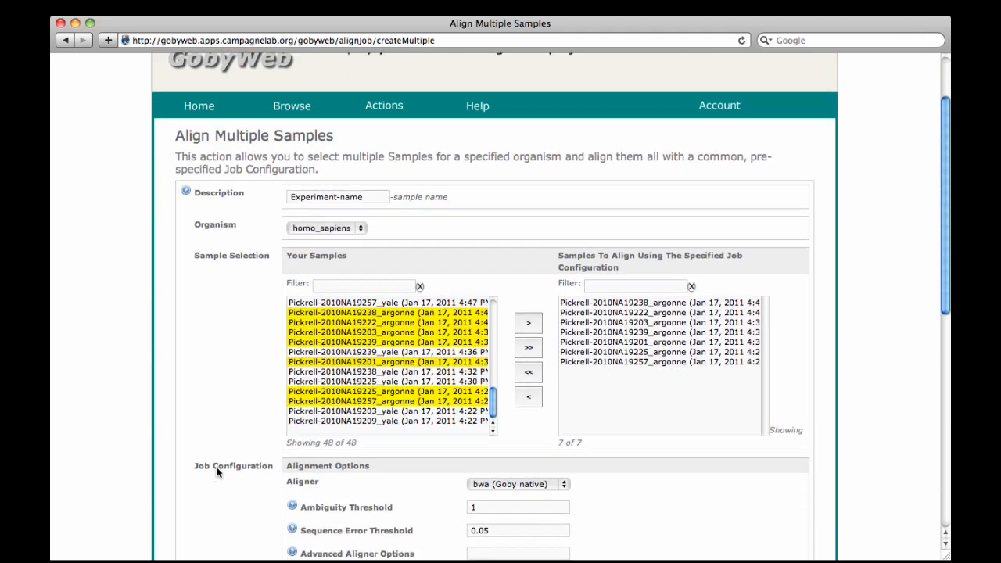
pyautogui.scroll(-3, 217, 470)
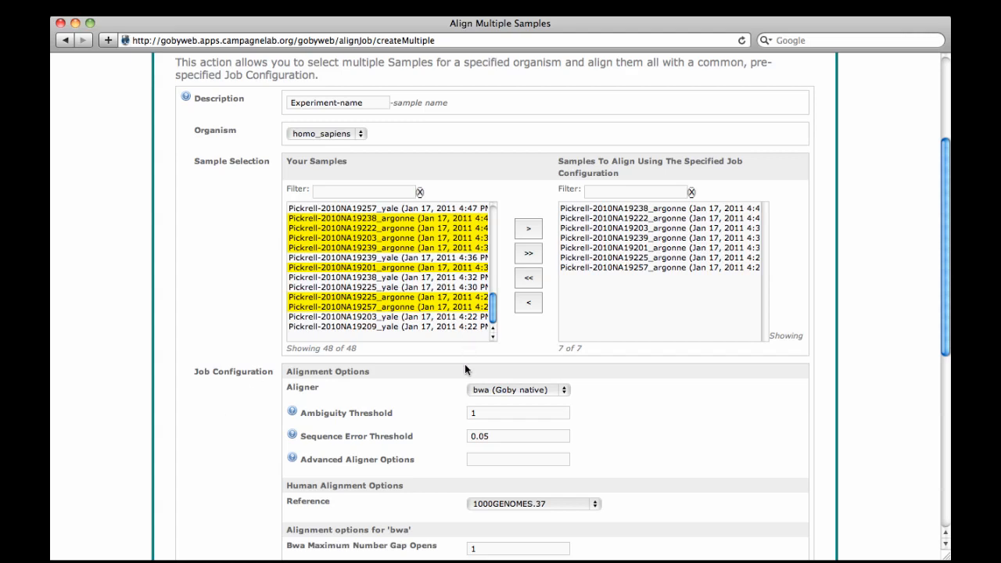
pyautogui.click(519, 395)
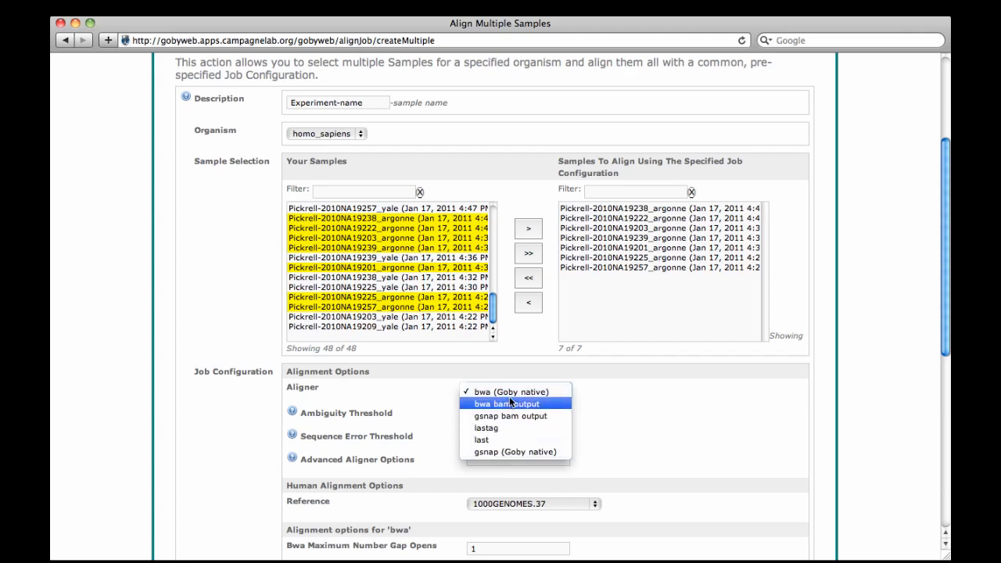
pyautogui.click(510, 402)
pyautogui.click(509, 387)
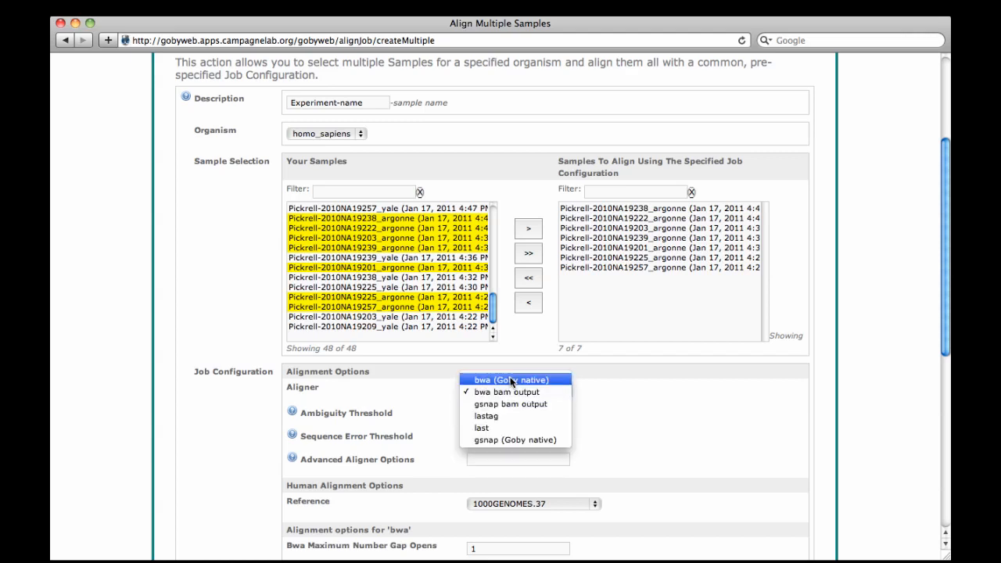
pyautogui.click(513, 381)
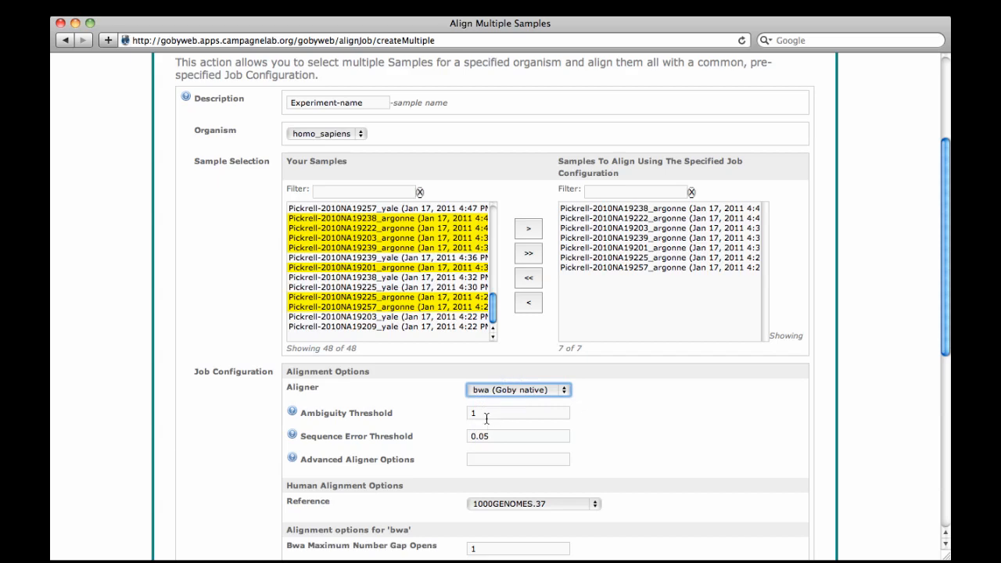
# - Examine the job configuration's alignment thresholds, advanced aligner options, reference, bwa gap and wiggles settings, and the list of users available for sharing
pyautogui.click(486, 416)
pyautogui.click(497, 436)
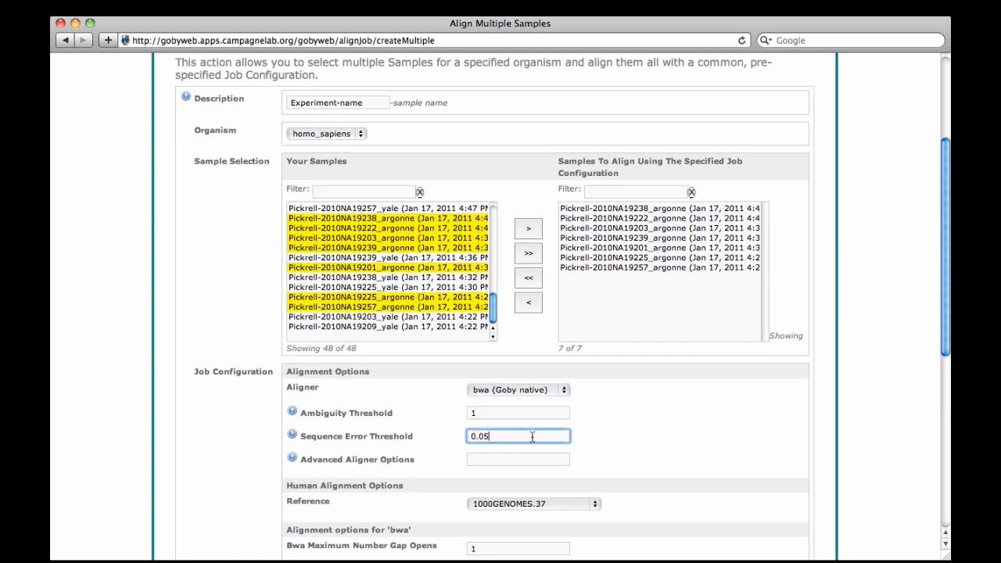
pyautogui.click(622, 441)
pyautogui.scroll(-2, 622, 441)
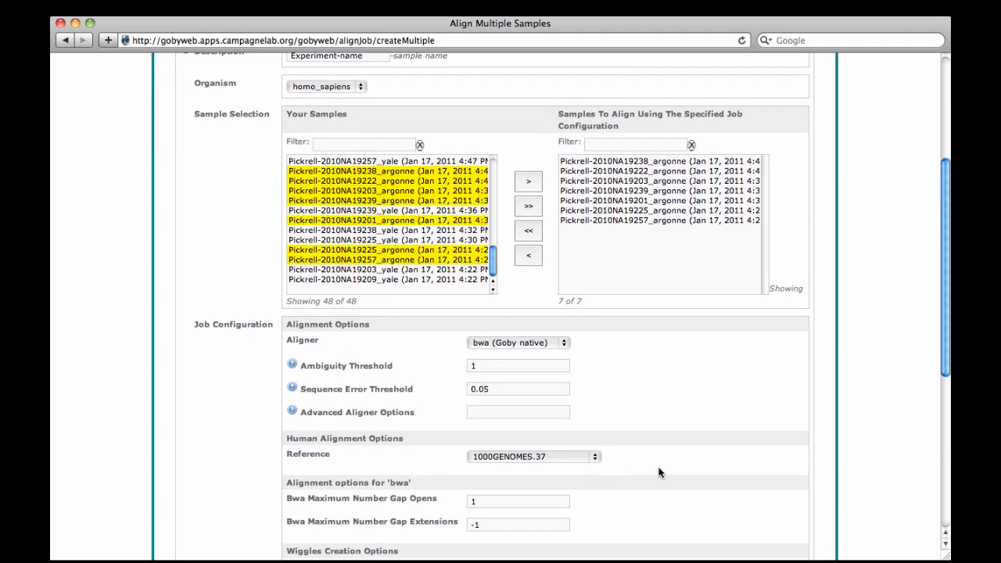
pyautogui.scroll(-5, 657, 471)
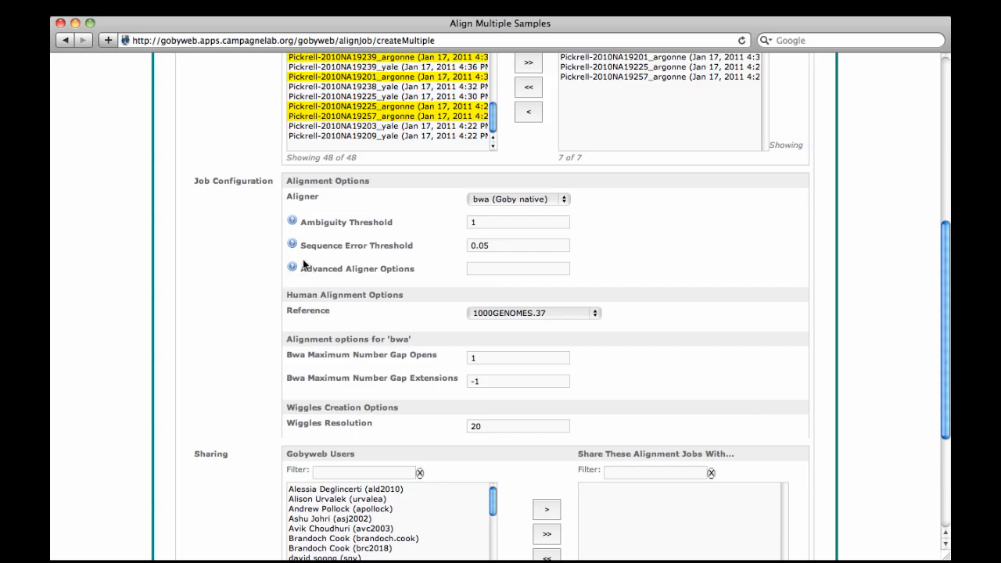
pyautogui.click(489, 266)
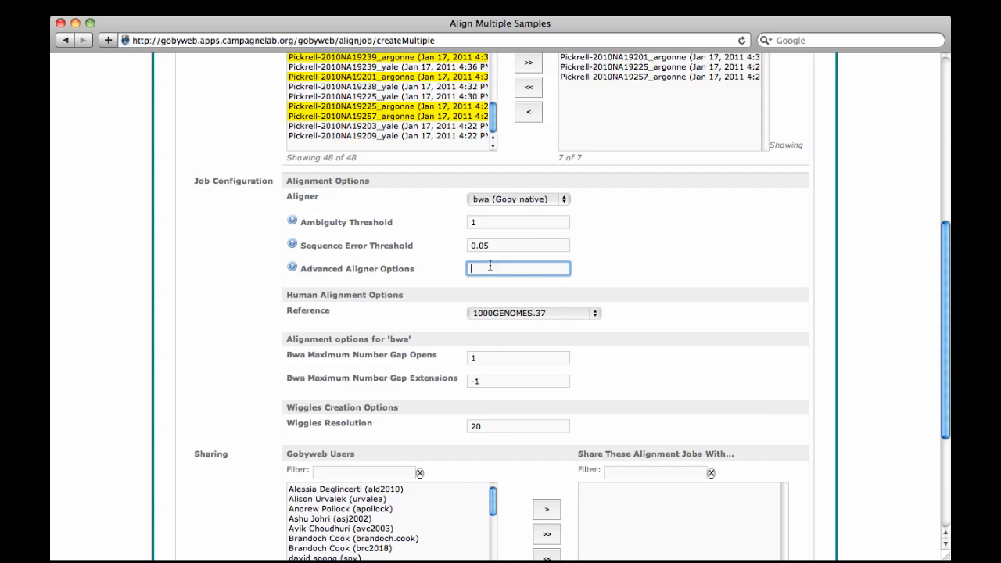
pyautogui.click(384, 432)
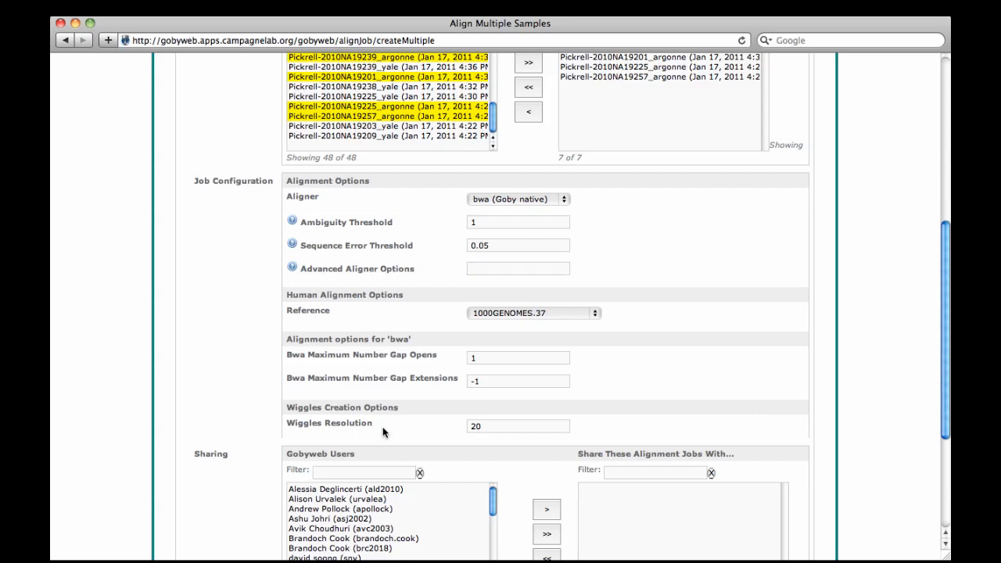
pyautogui.scroll(-1, 383, 432)
pyautogui.scroll(-3, 383, 431)
pyautogui.scroll(-3, 384, 432)
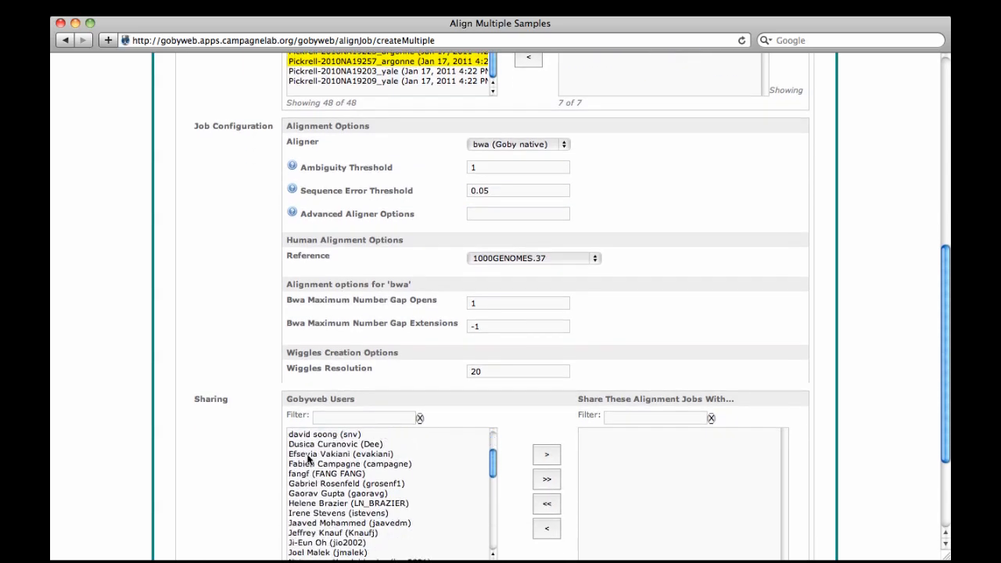
pyautogui.scroll(-6, 252, 493)
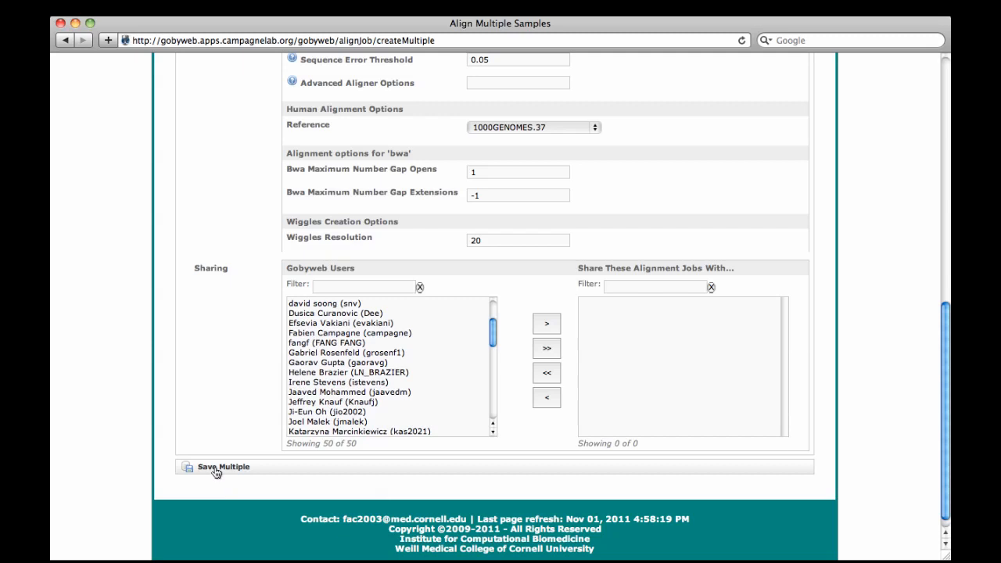
# - Recheck the selected samples and job configuration, and save the alignment jobs for the multiple samples
pyautogui.scroll(2, 217, 473)
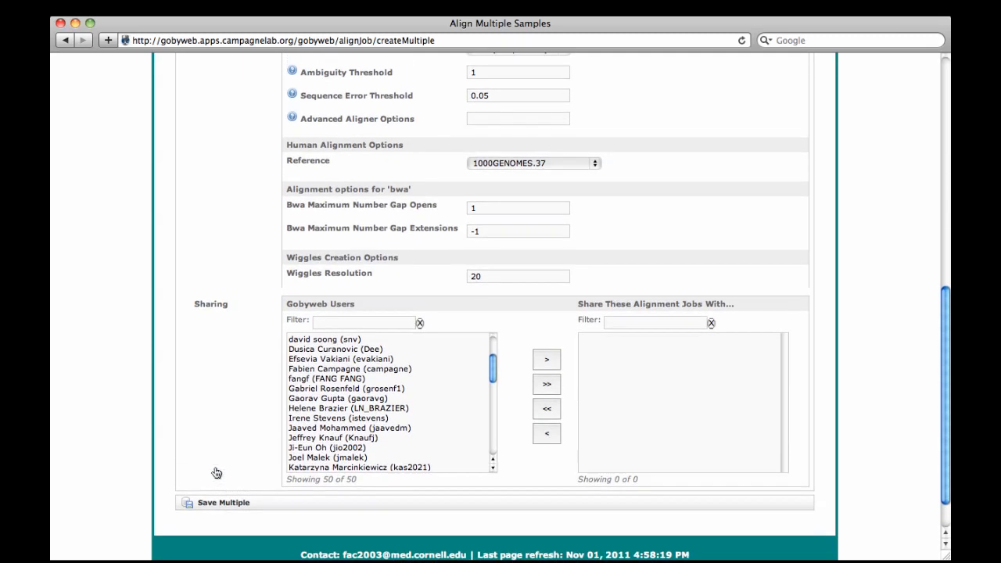
pyautogui.scroll(10, 217, 473)
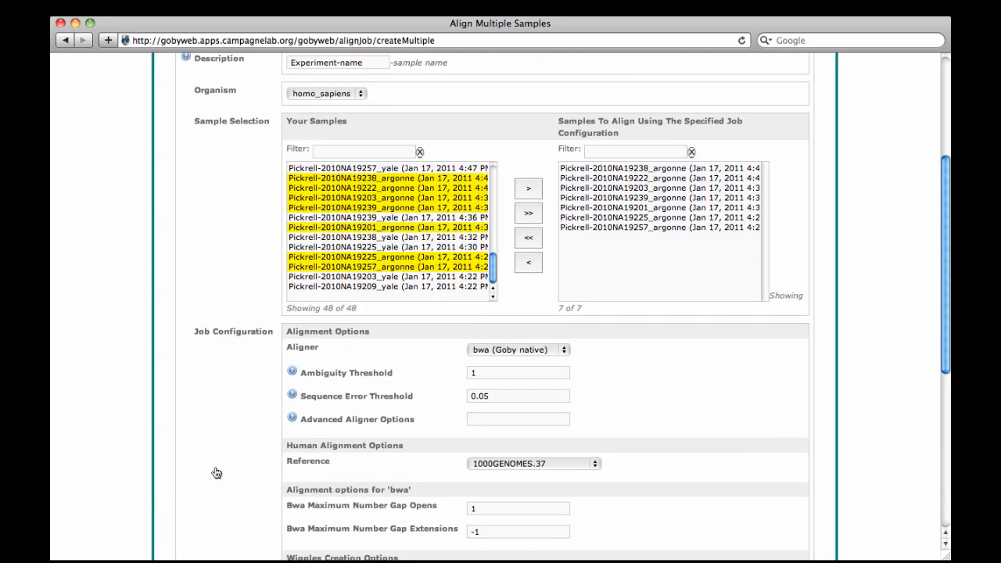
pyautogui.scroll(-12, 216, 472)
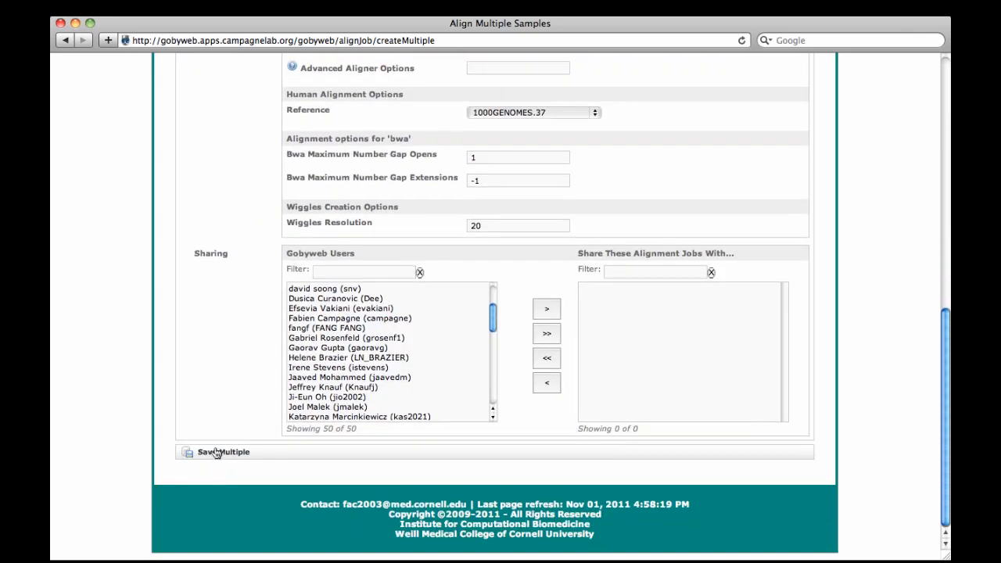
pyautogui.click(217, 454)
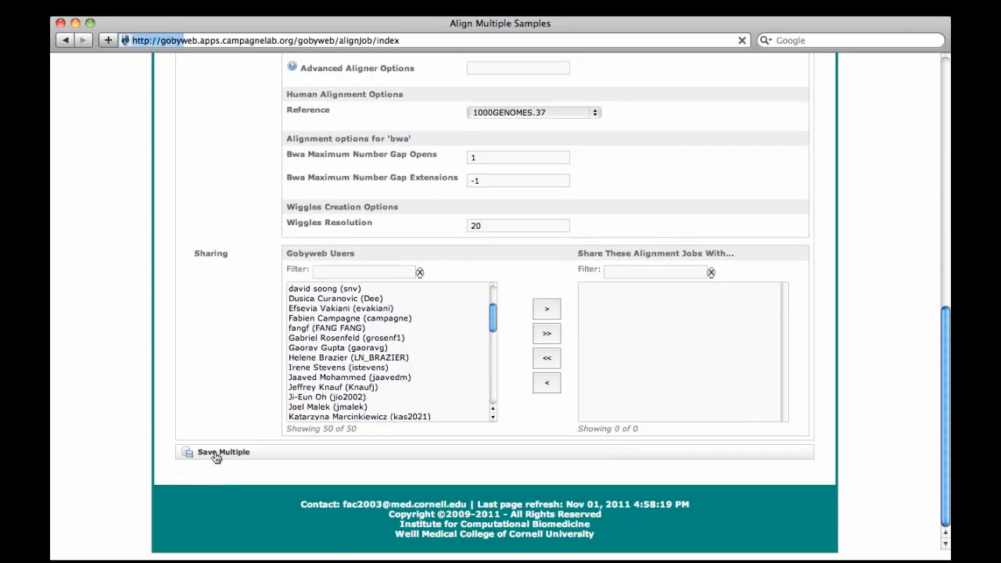